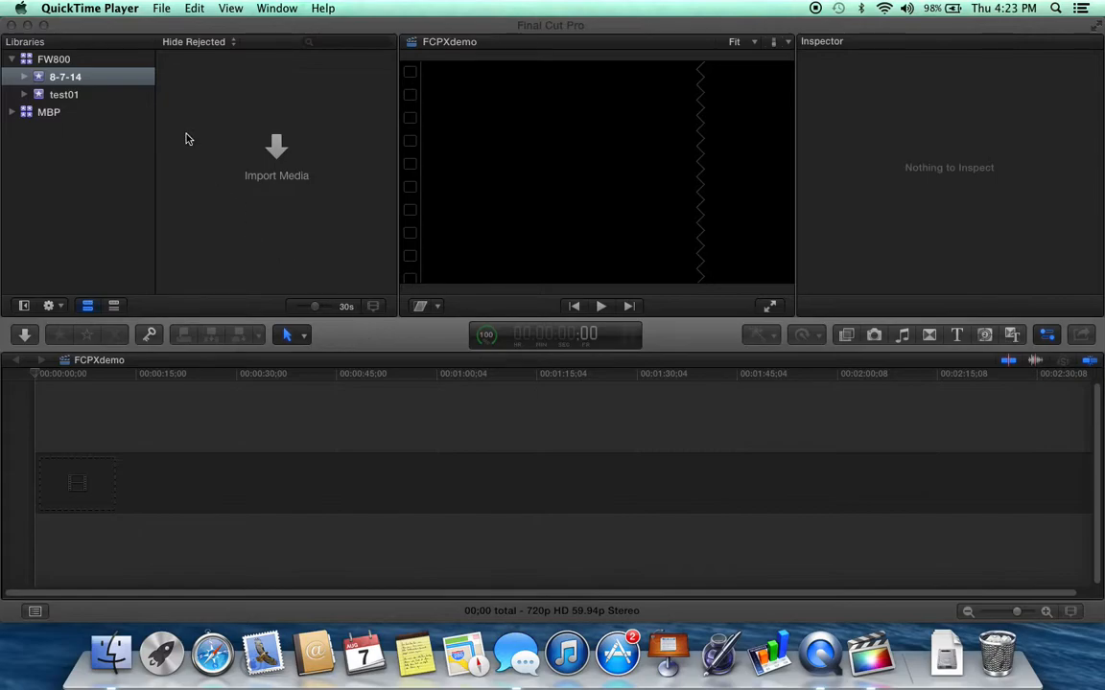
# Step: Create a new event named Studio2 in the FW800 library
pyautogui.click(158, 32)
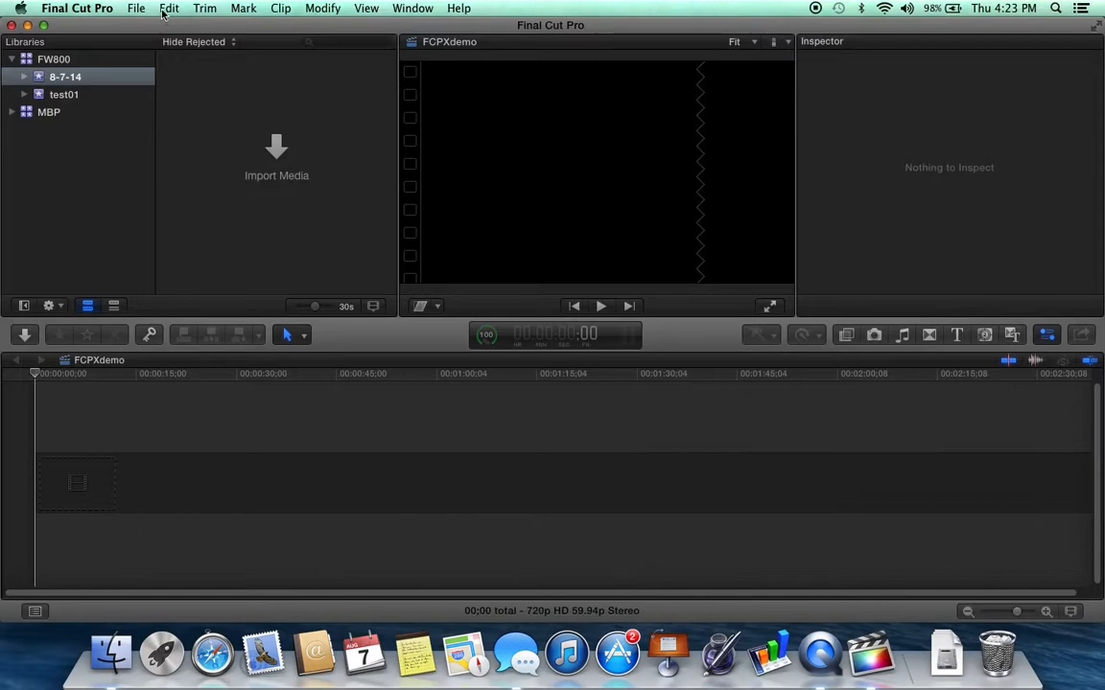
pyautogui.click(134, 9)
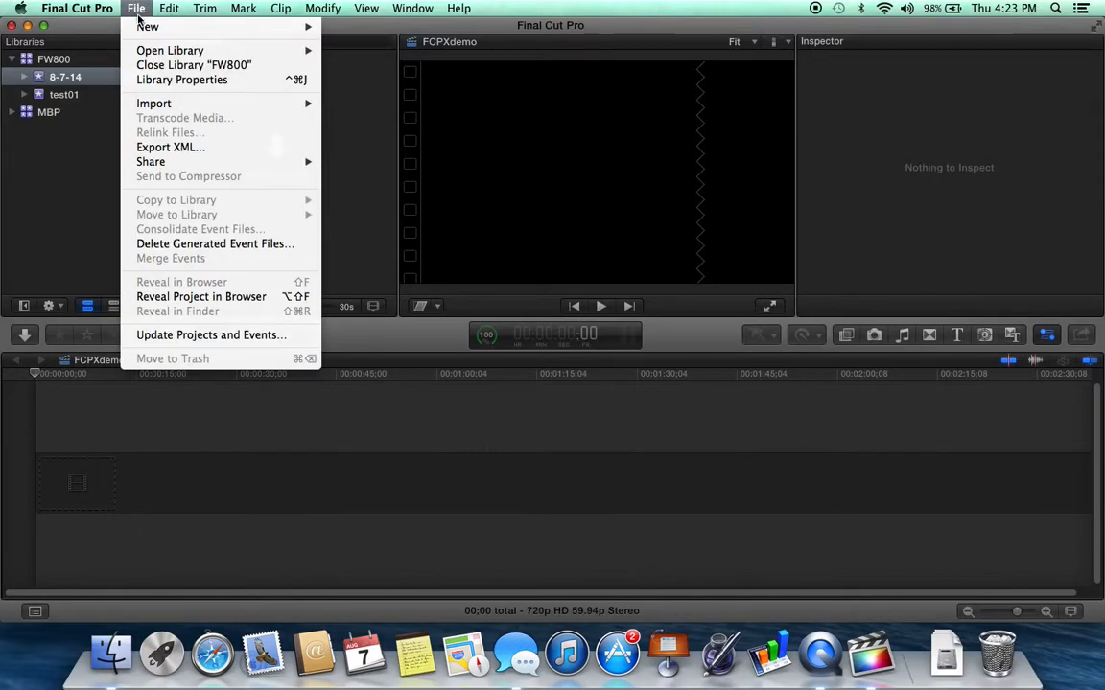
pyautogui.moveTo(140, 29)
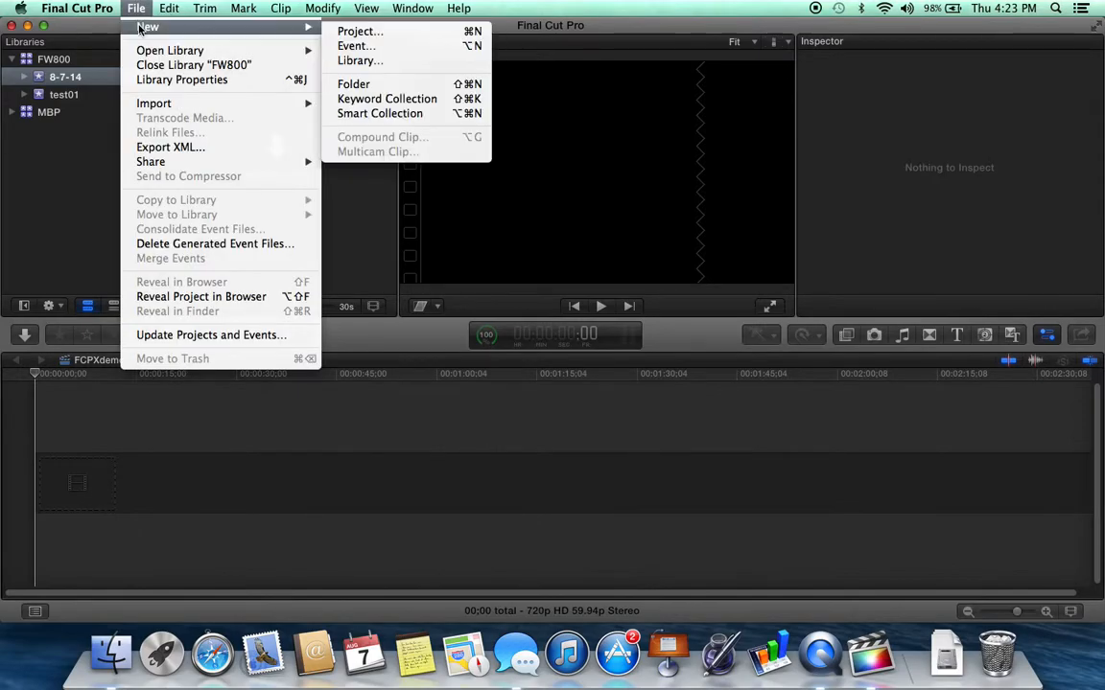
pyautogui.click(332, 47)
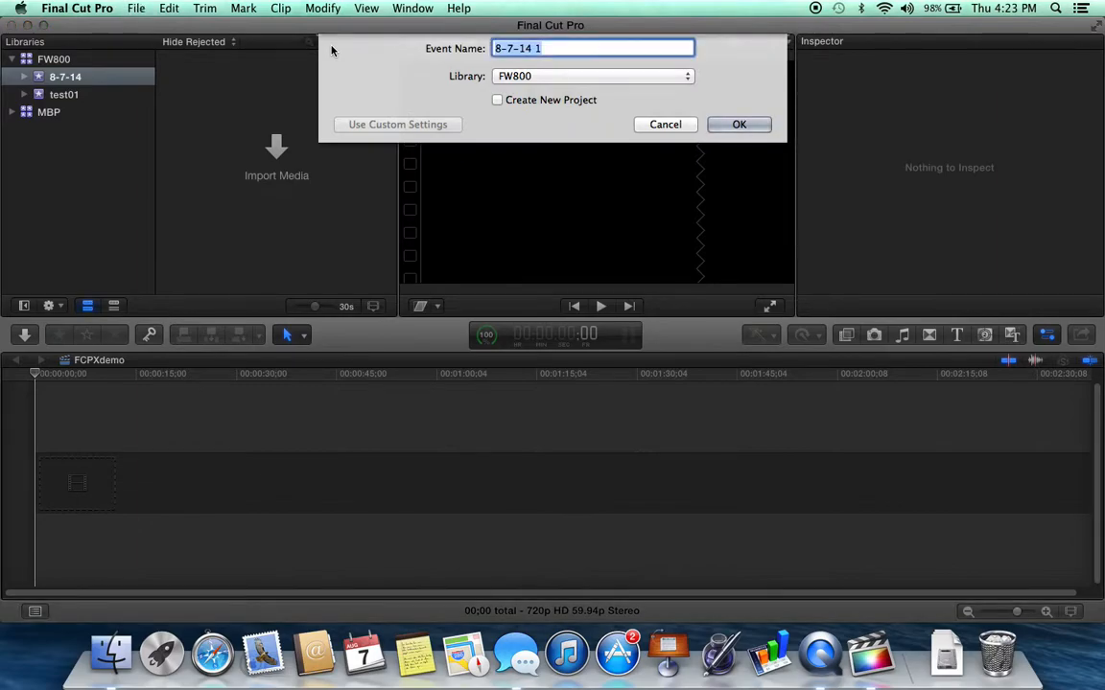
pyautogui.write('Studio2')
pyautogui.press('Return')
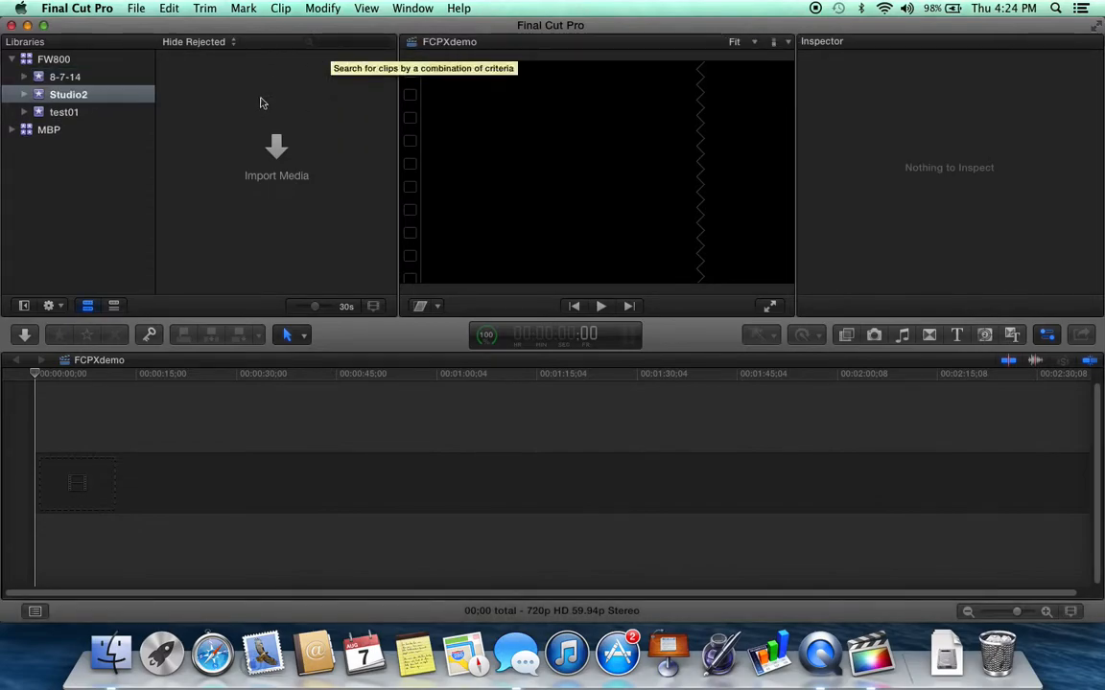
# Step: Create a new project named Studio2 in the Studio2 event
pyautogui.click(135, 9)
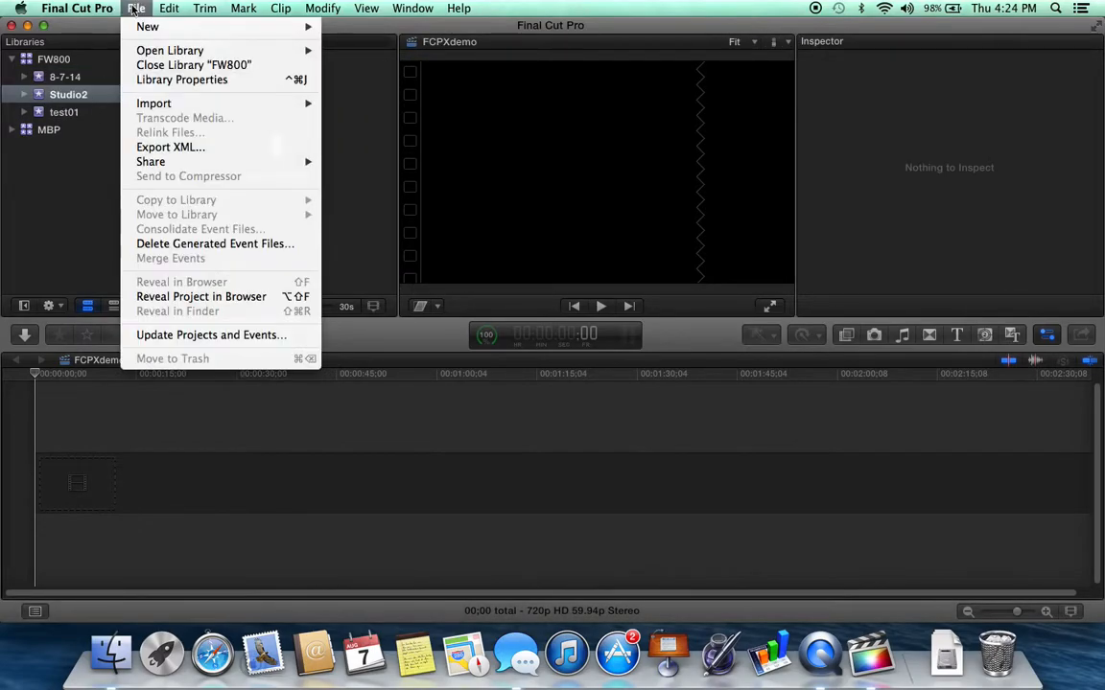
pyautogui.moveTo(153, 27)
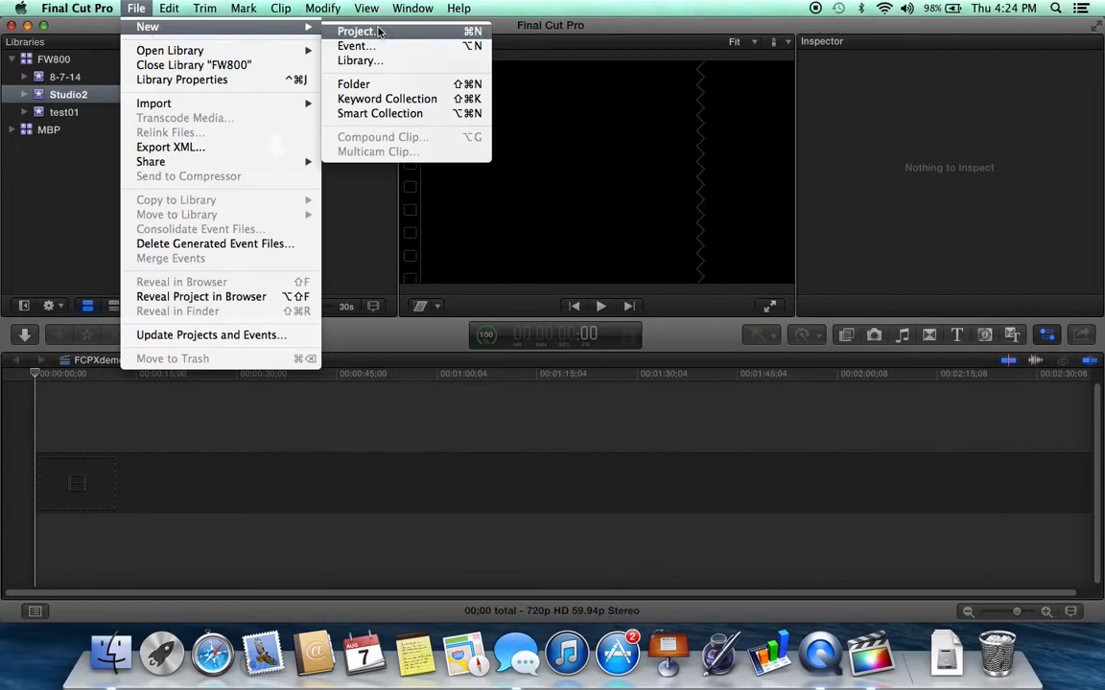
pyautogui.click(378, 34)
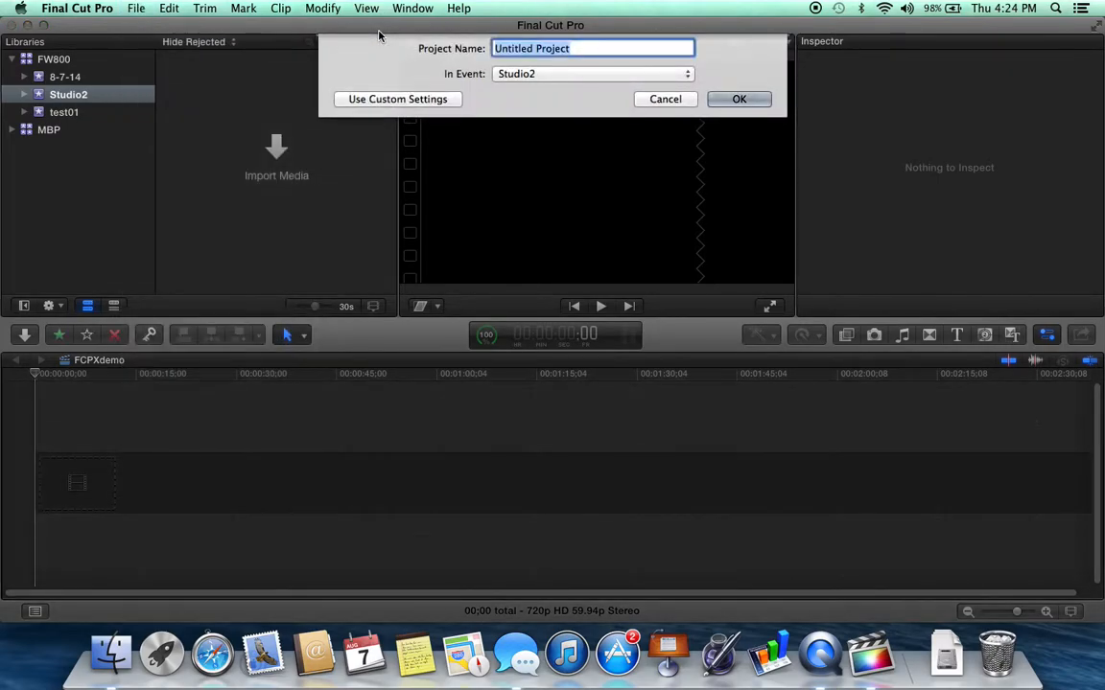
pyautogui.write('S')
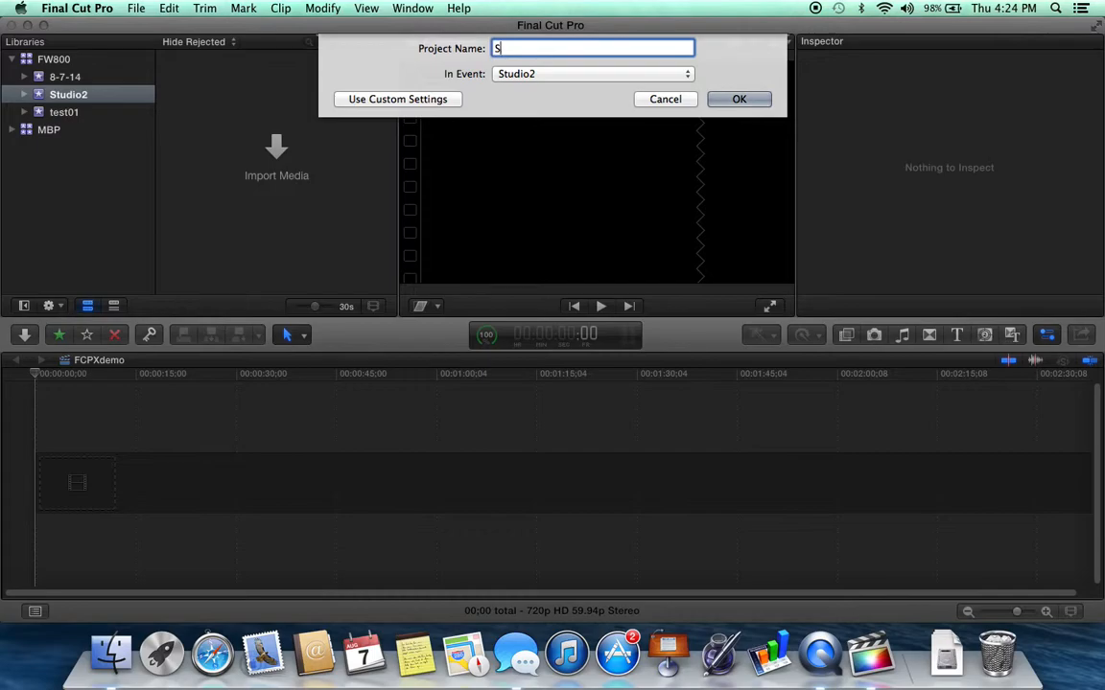
pyautogui.write('tudio2')
pyautogui.click(740, 99)
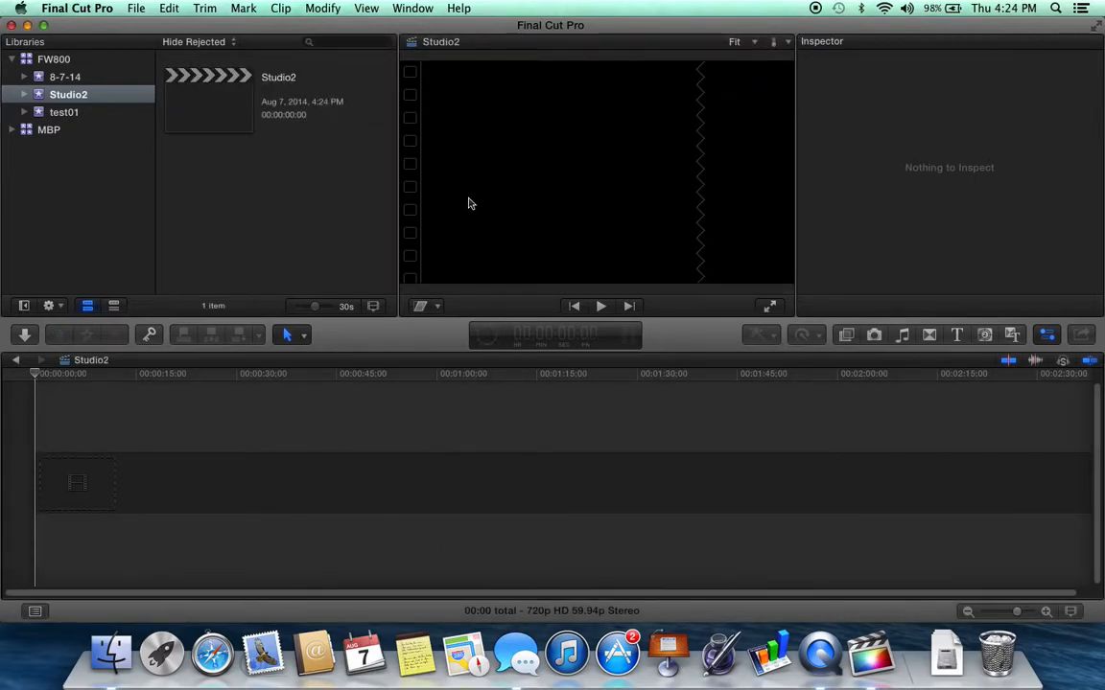
# Step: Open the media import window for the clips on the EOS_DIGITAL camera
pyautogui.click(135, 8)
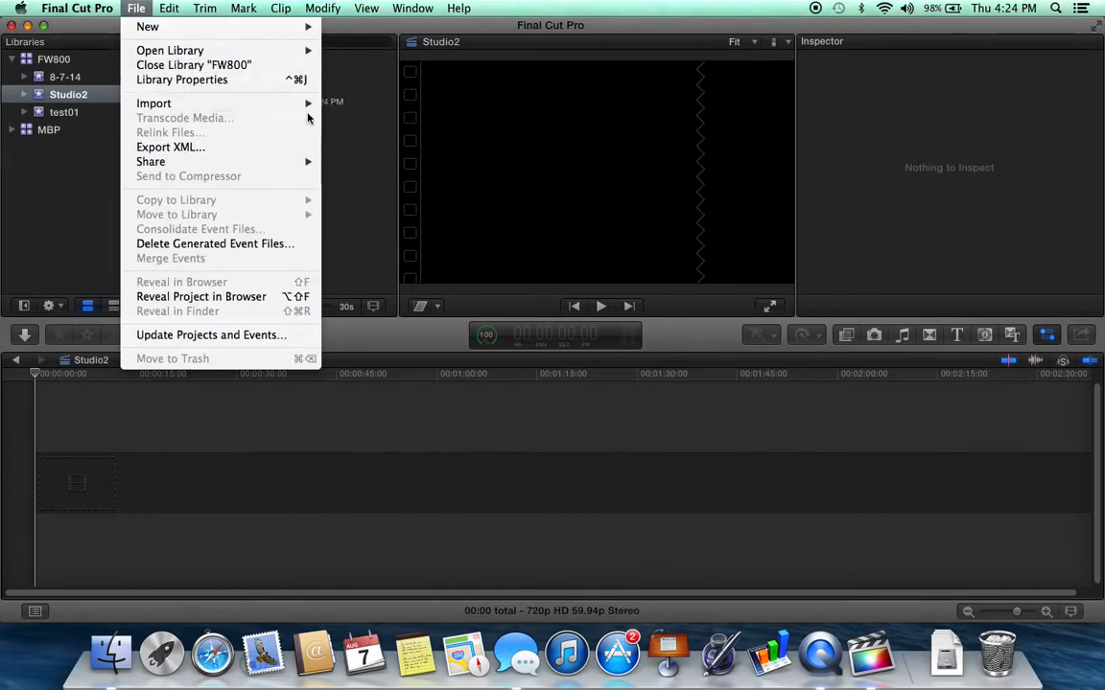
pyautogui.moveTo(301, 104)
pyautogui.click(353, 103)
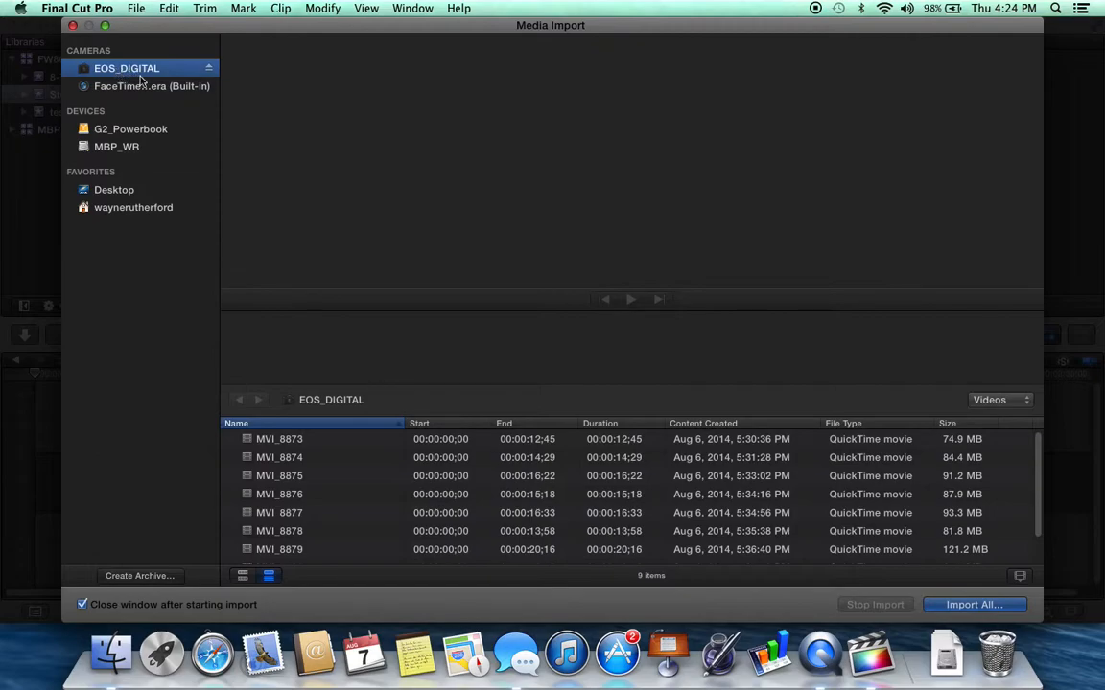
# Step: Preview clips MVI_8873 and MVI_8874 from the camera, playing part of MVI_8874
pyautogui.click(297, 440)
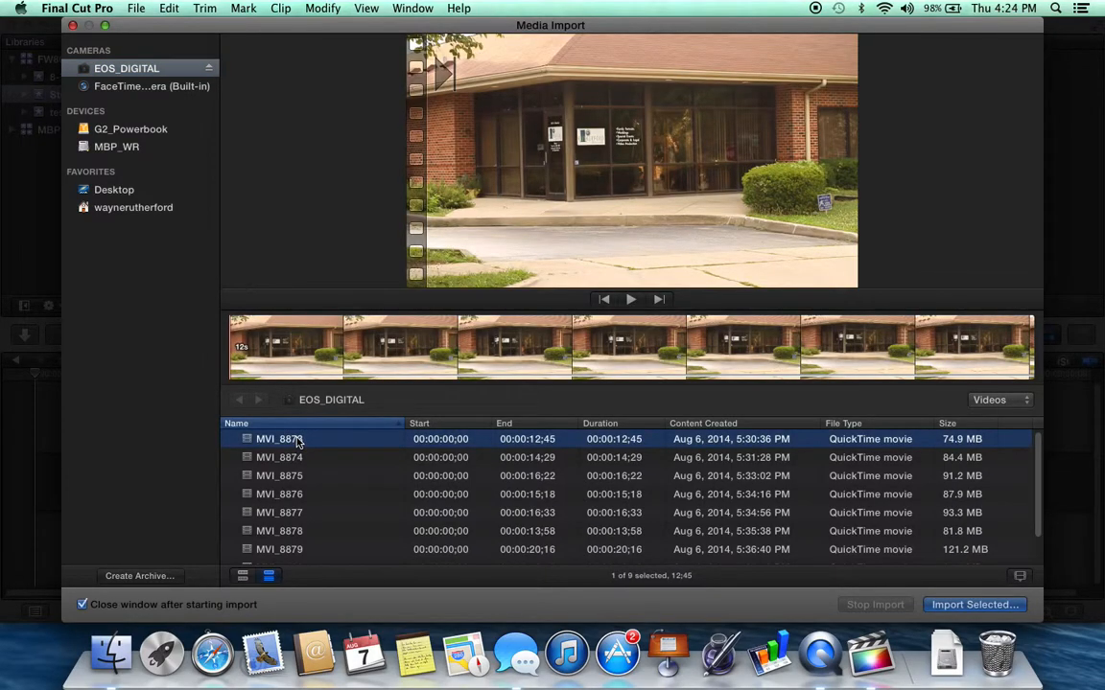
pyautogui.click(280, 361)
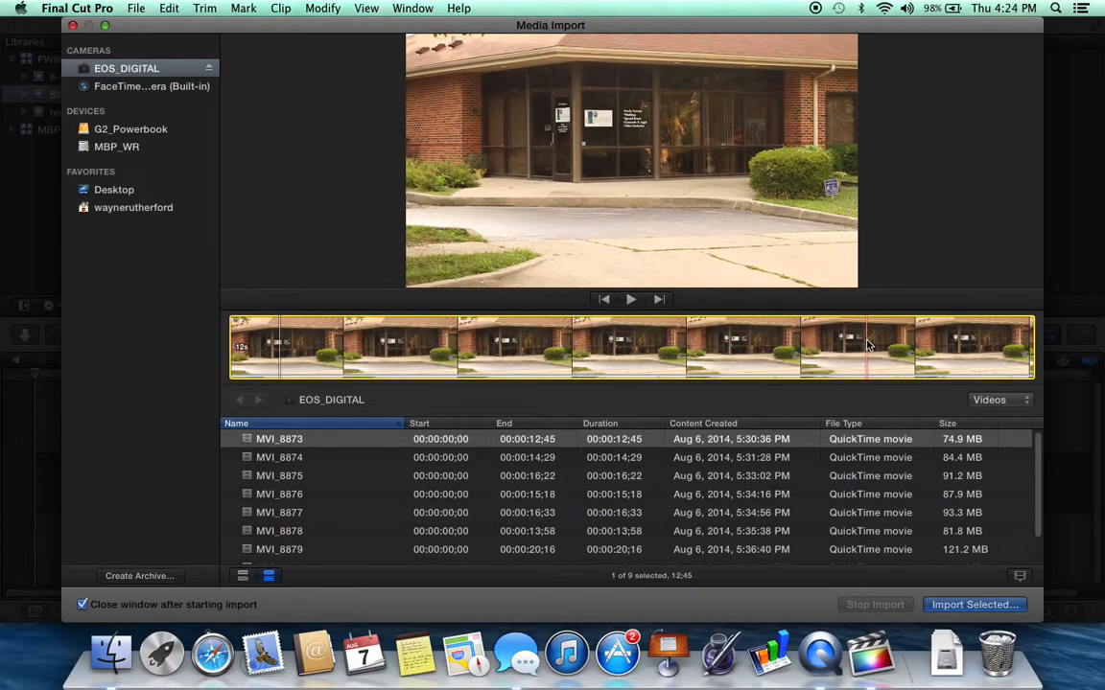
pyautogui.click(259, 458)
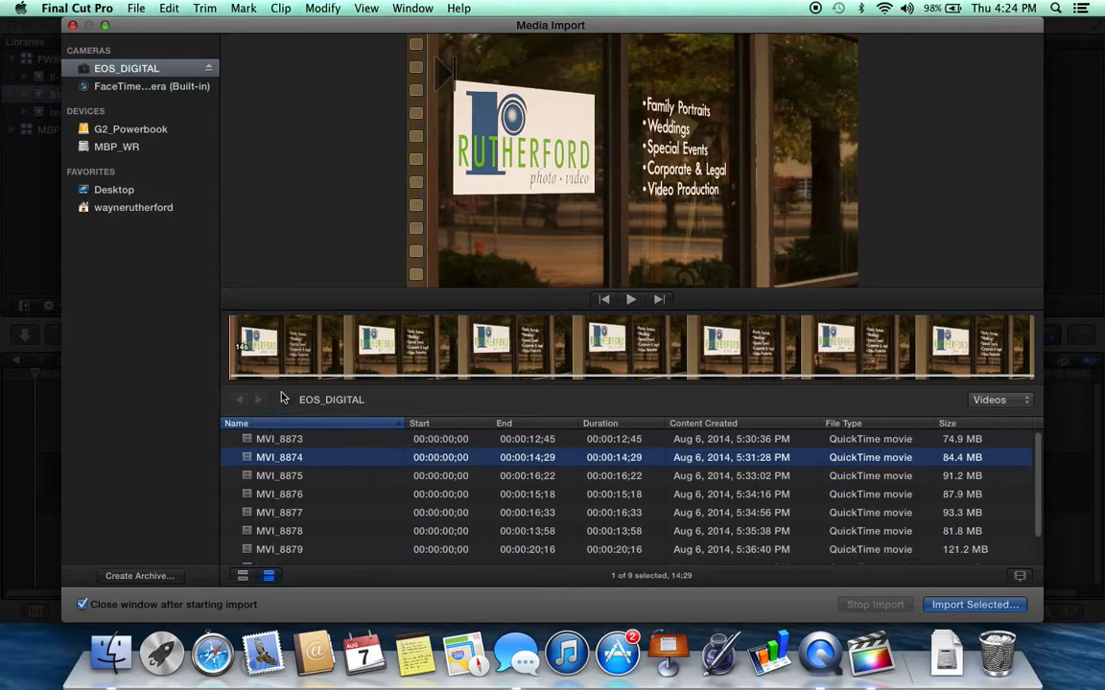
pyautogui.click(285, 352)
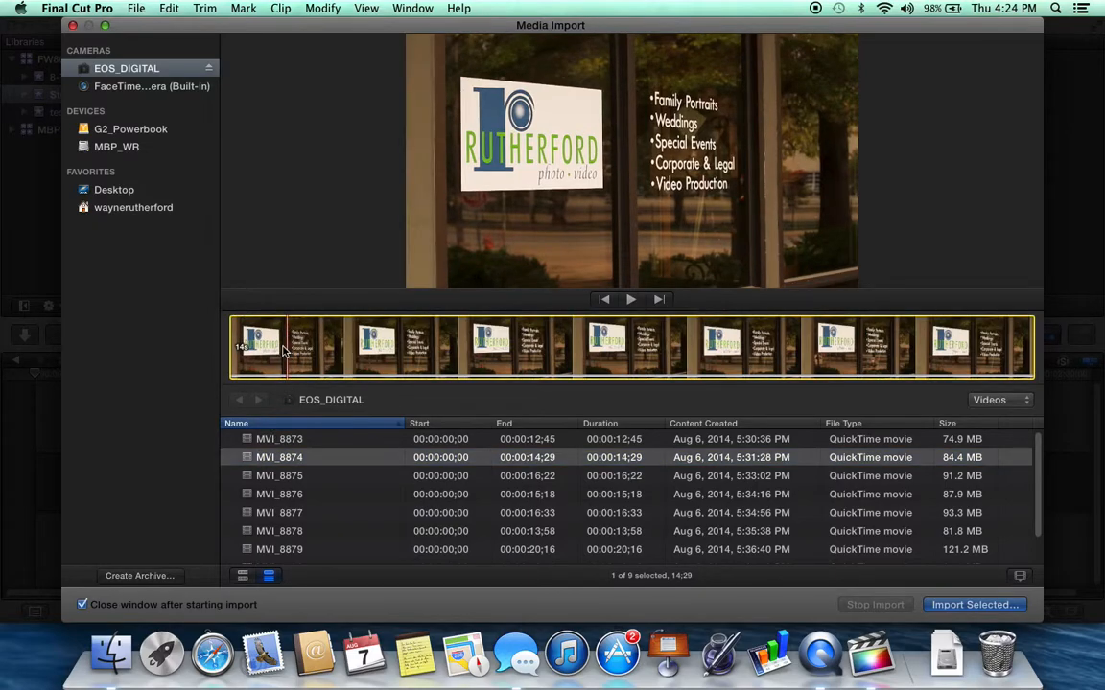
pyautogui.press('space')
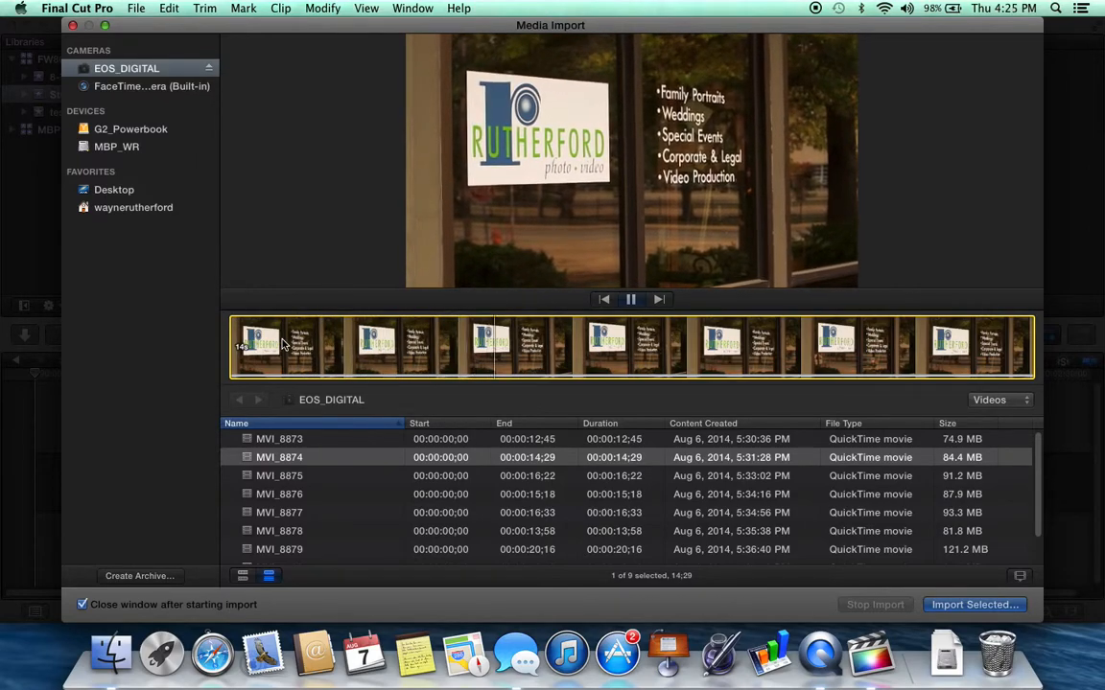
pyautogui.press('space')
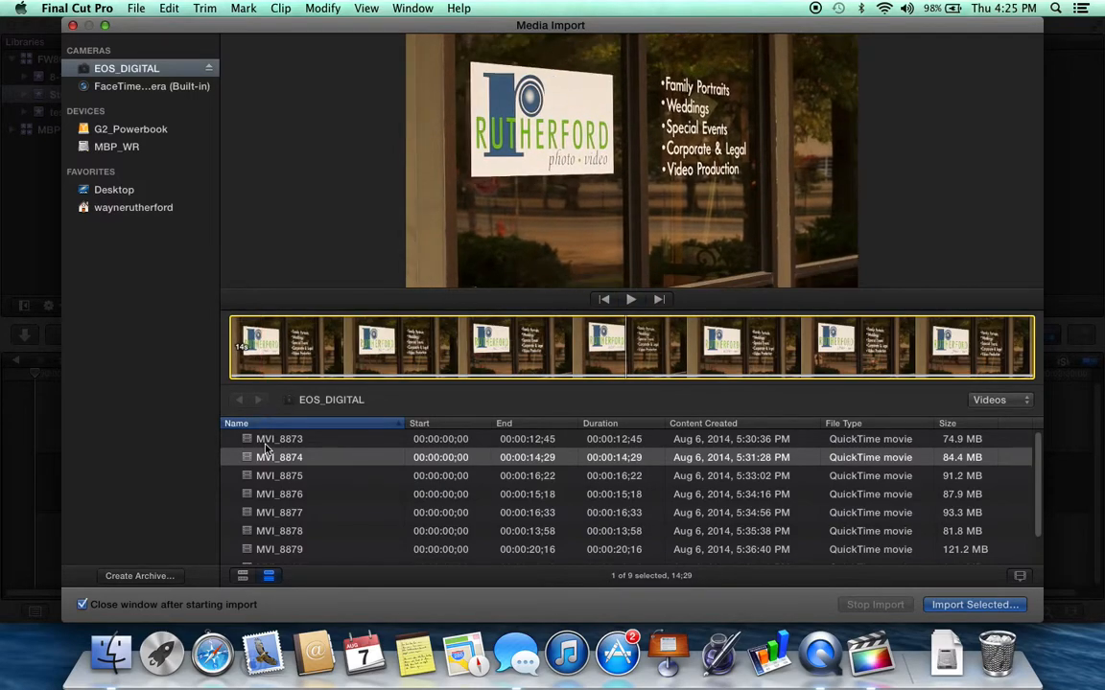
# Step: Import clips MVI_8873 through MVI_8881 into the Studio2 event, copied to the library with optimized media, color balance analysis and audio problem fixing
pyautogui.click(271, 440)
pyautogui.scroll(-2, 272, 461)
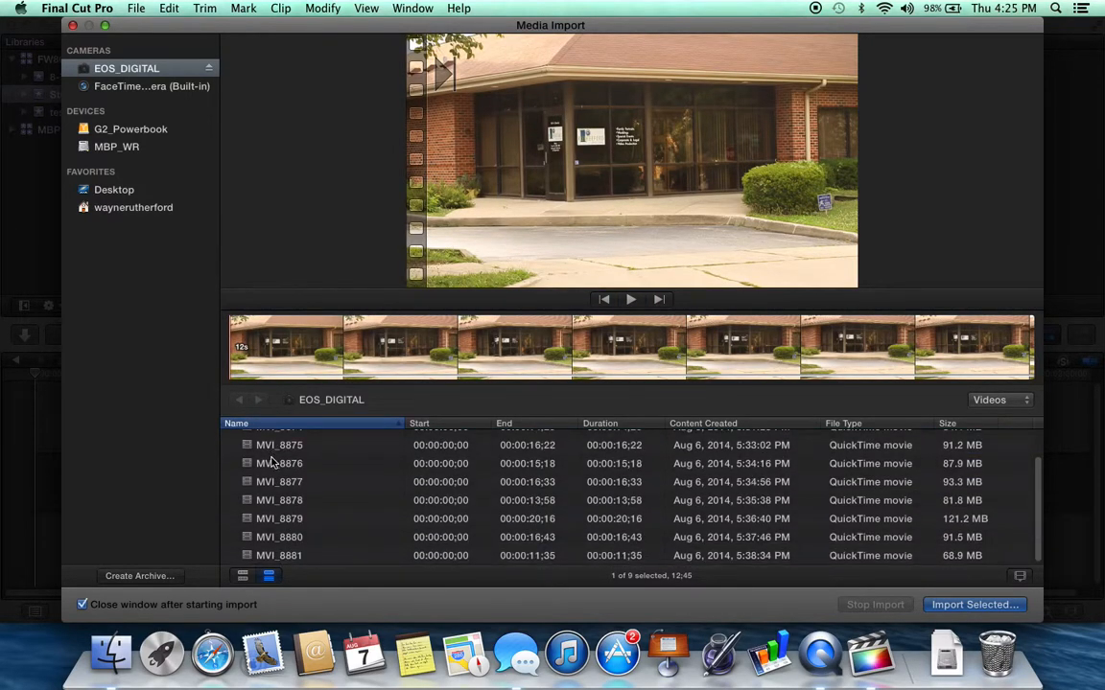
pyautogui.keyDown('shift'); pyautogui.click(293, 562); pyautogui.keyUp('shift')
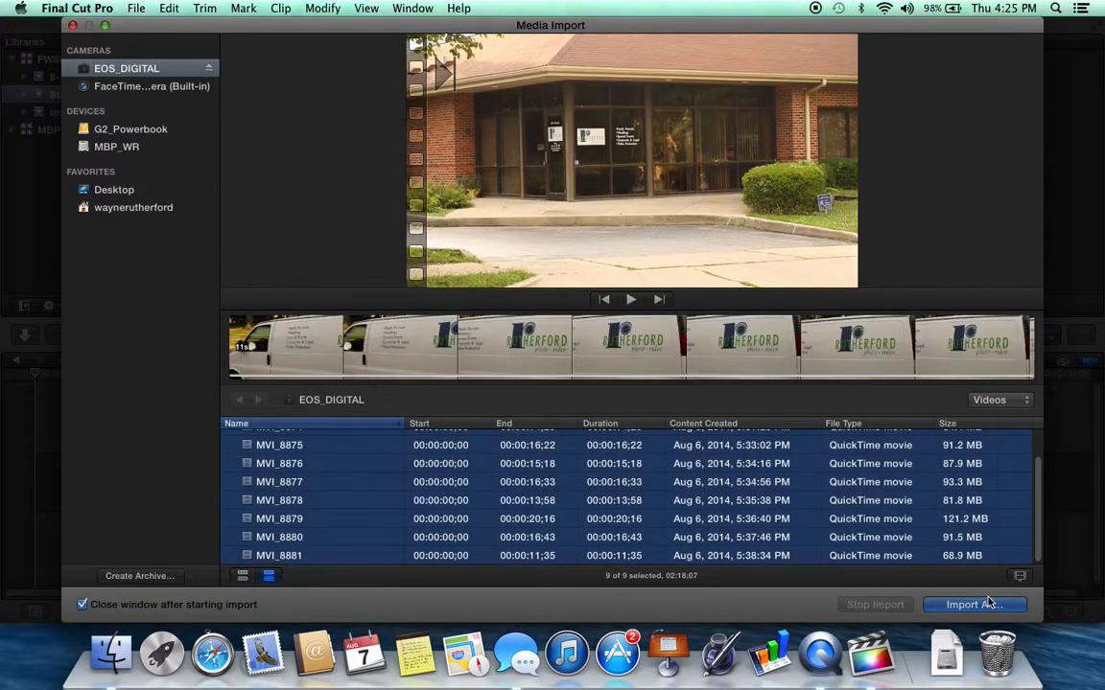
pyautogui.click(973, 604)
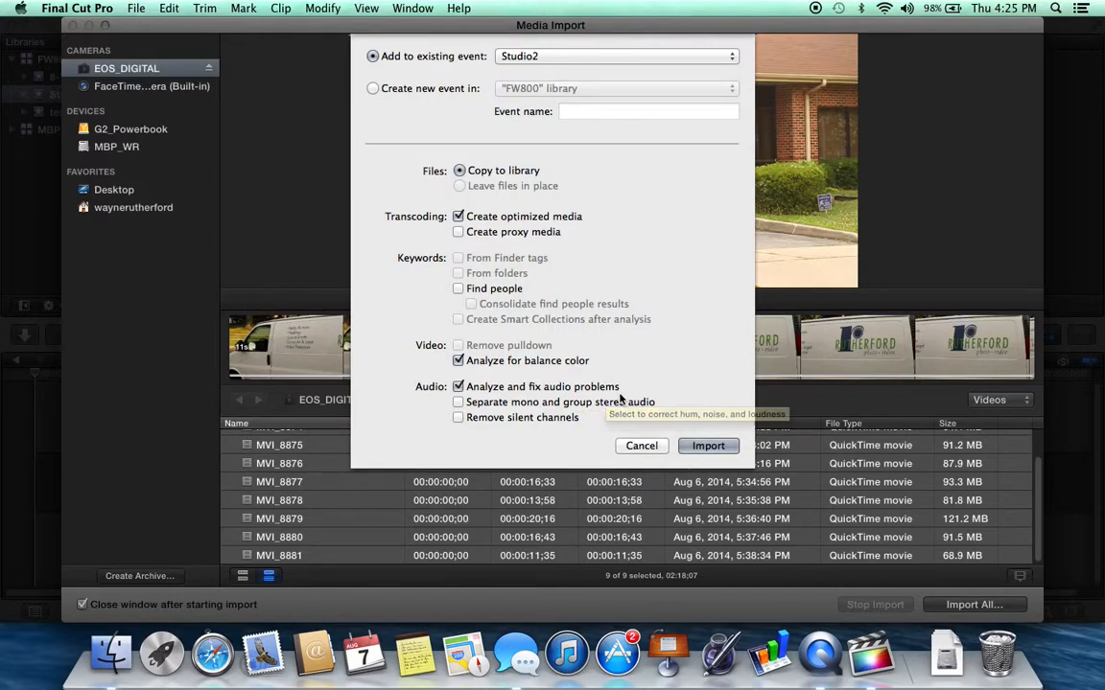
pyautogui.click(716, 446)
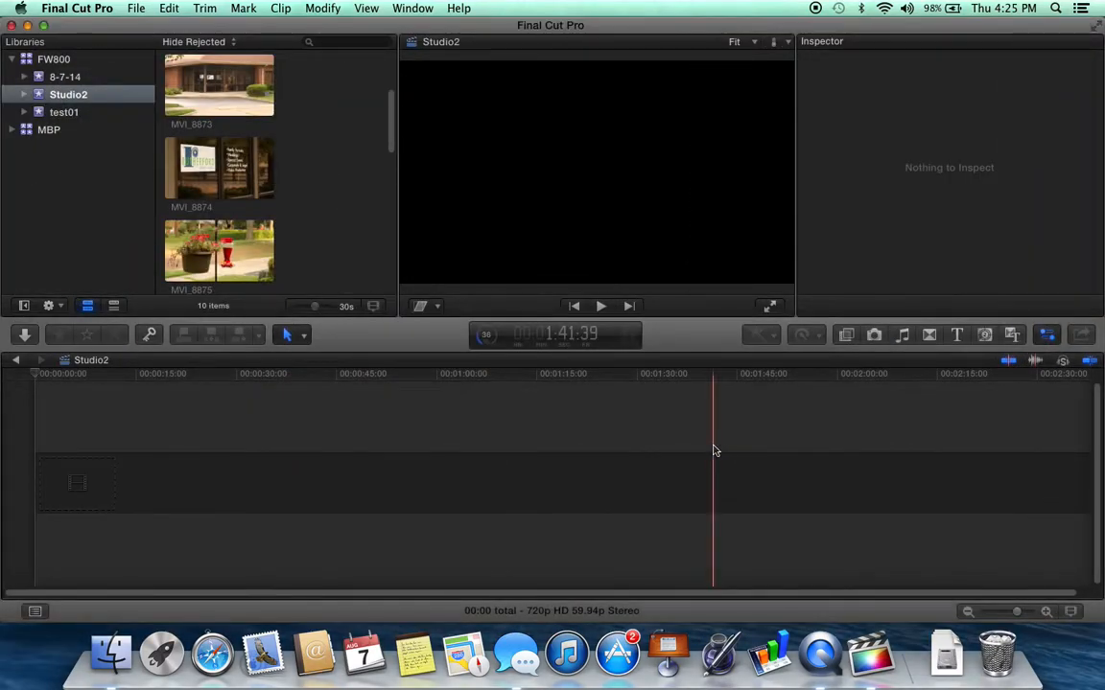
# Step: Look through the imported clips in the Studio2 event, from MVI_8873 to MVI_8881
pyautogui.scroll(3, 268, 173)
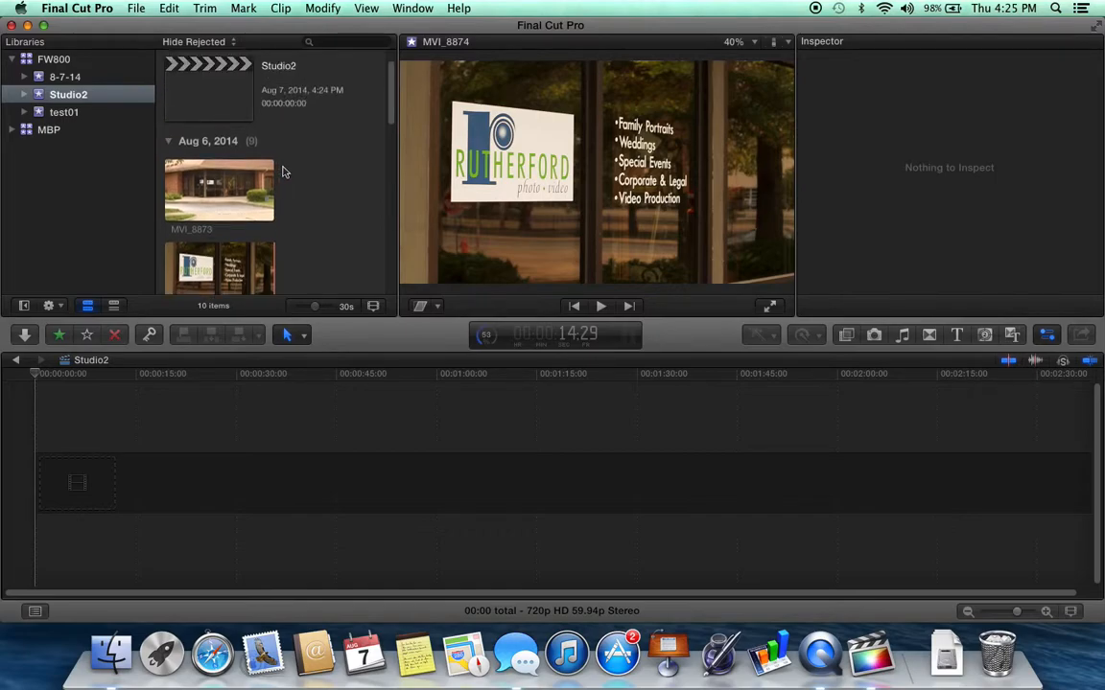
pyautogui.scroll(-2, 282, 173)
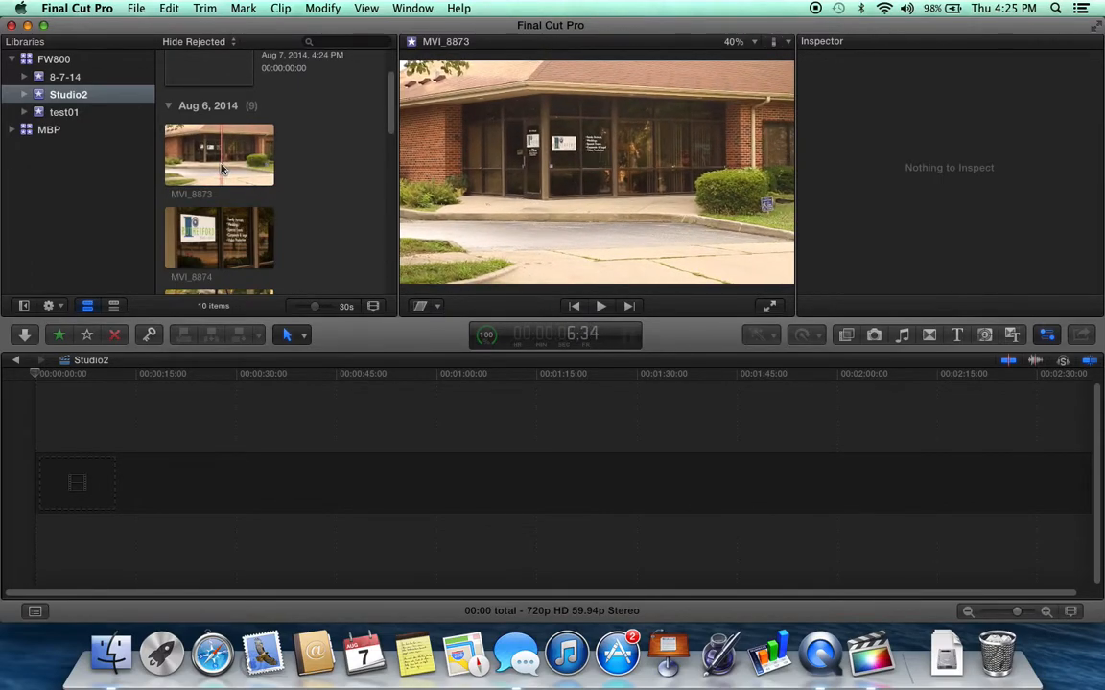
pyautogui.click(221, 169)
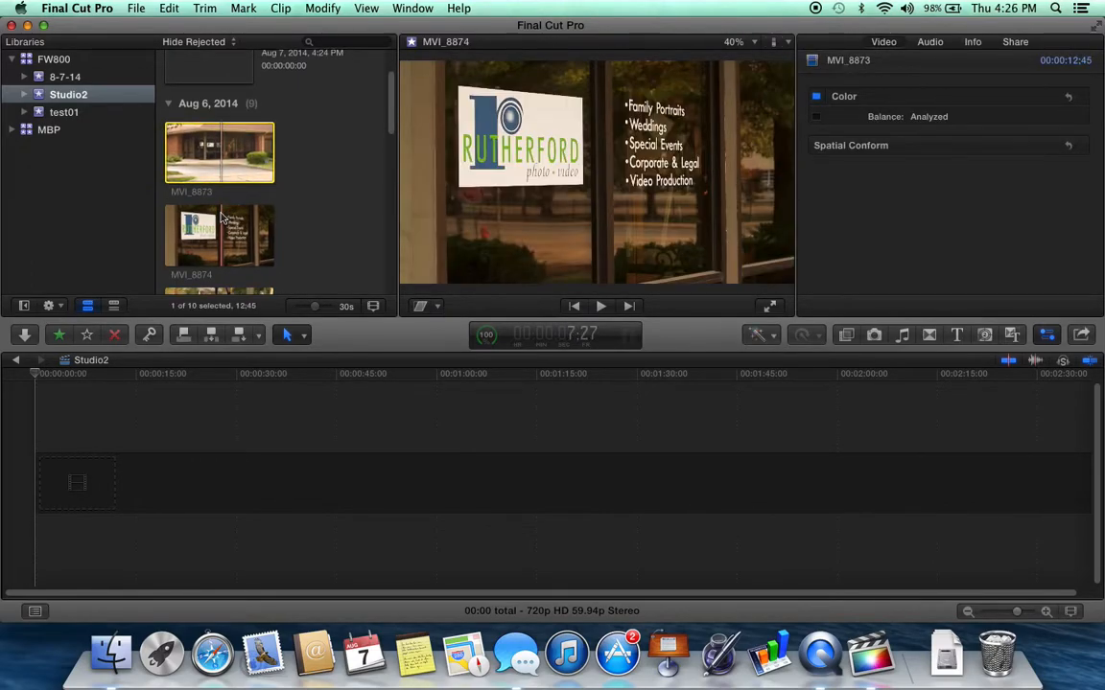
pyautogui.scroll(-5, 222, 219)
pyautogui.scroll(-5, 222, 219)
pyautogui.scroll(-3, 221, 219)
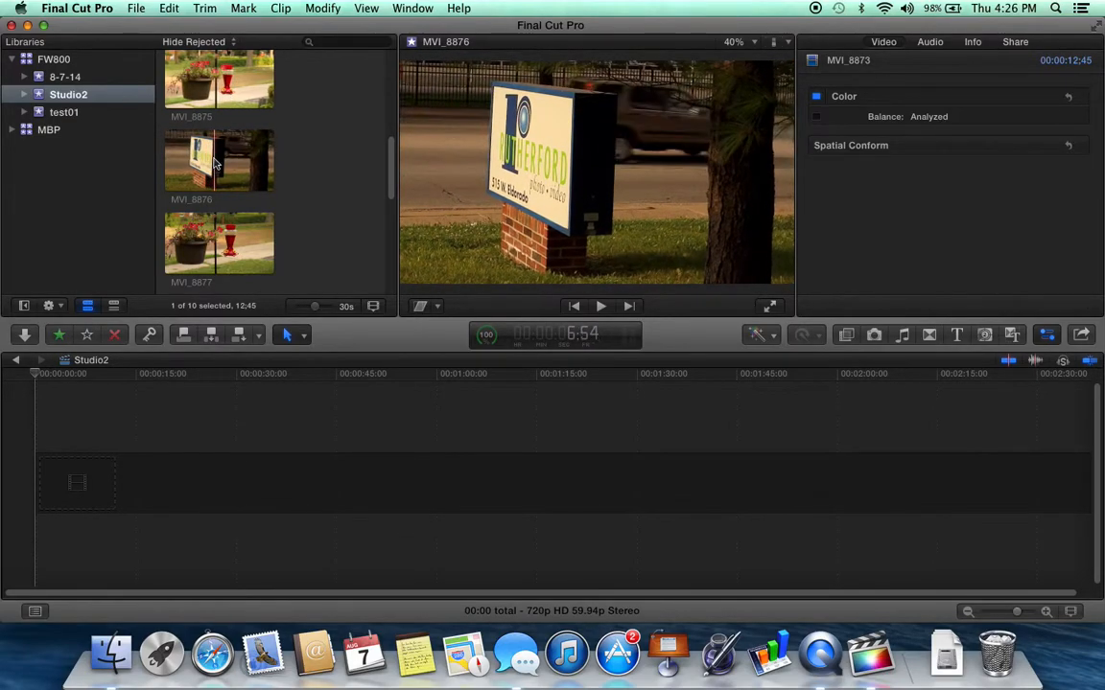
pyautogui.scroll(-3, 216, 163)
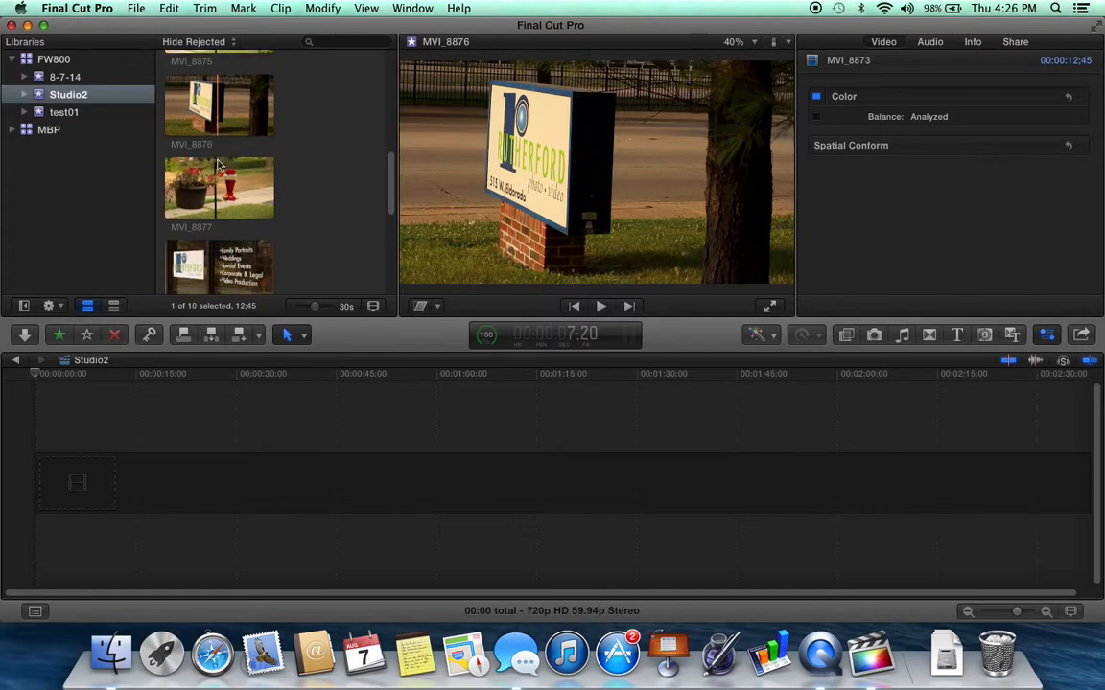
pyautogui.scroll(-8, 219, 165)
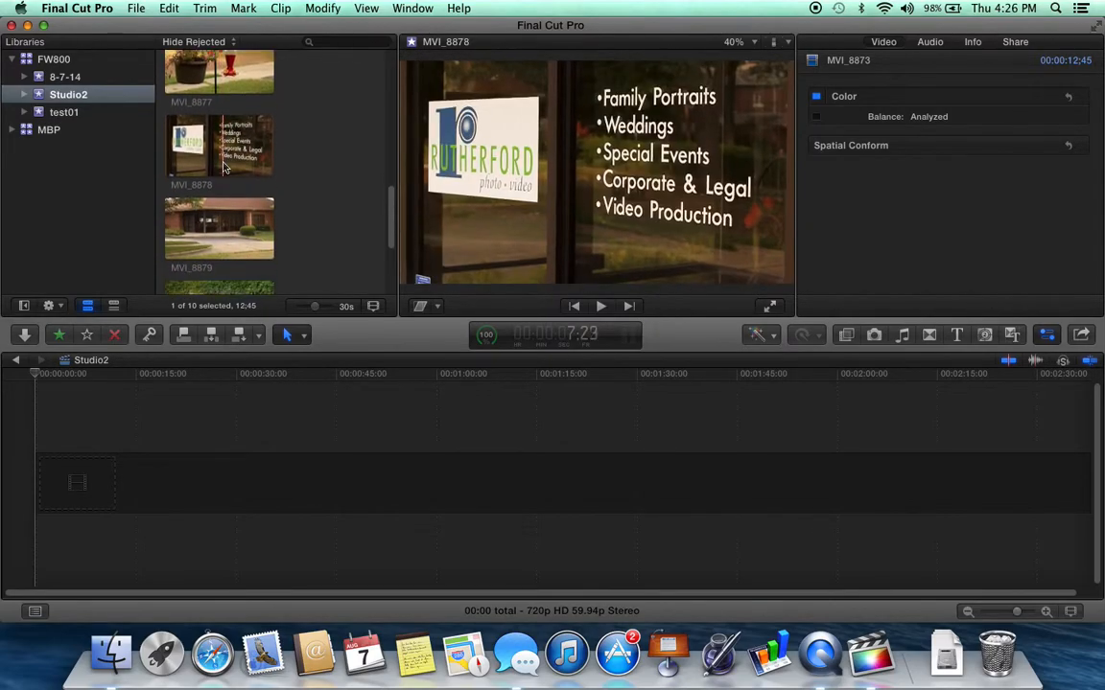
pyautogui.scroll(-5, 204, 199)
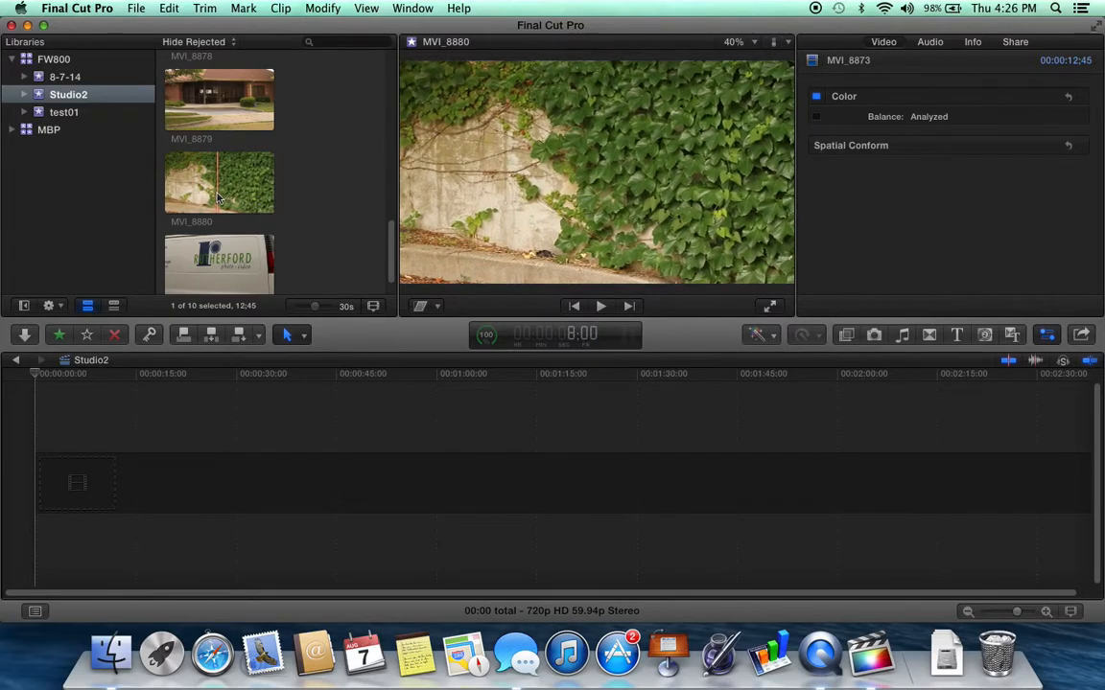
pyautogui.scroll(-2, 218, 197)
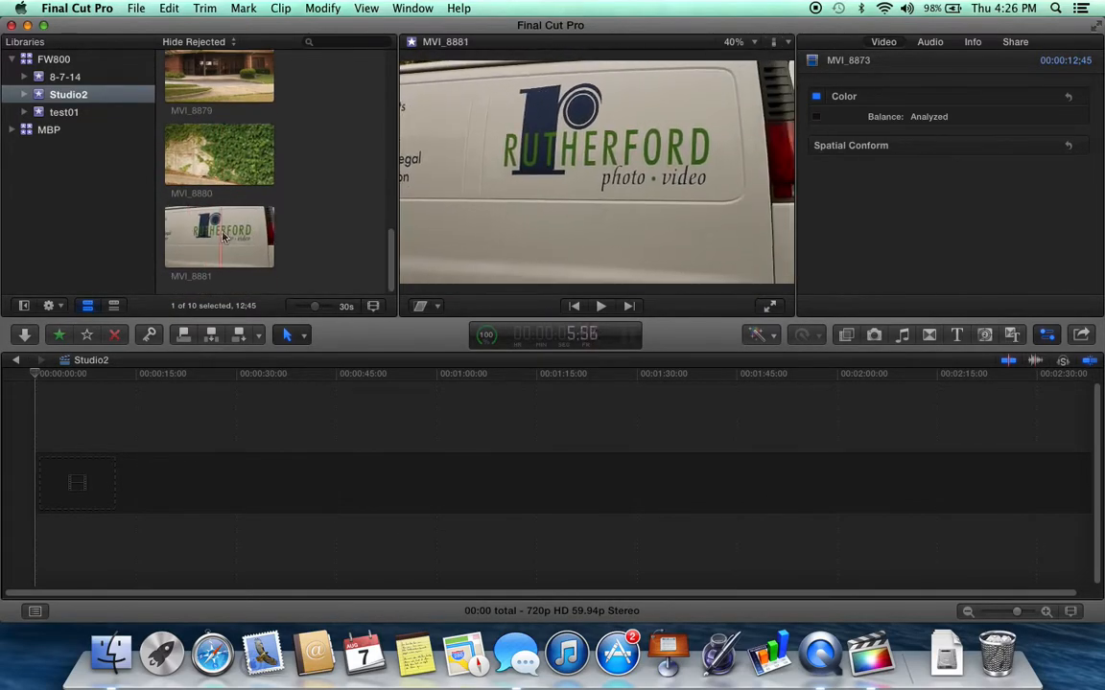
# Step: Mark the range from about 1:42 to 10:14 in clip MVI_8873 and insert it into the Studio2 timeline
pyautogui.scroll(20, 223, 238)
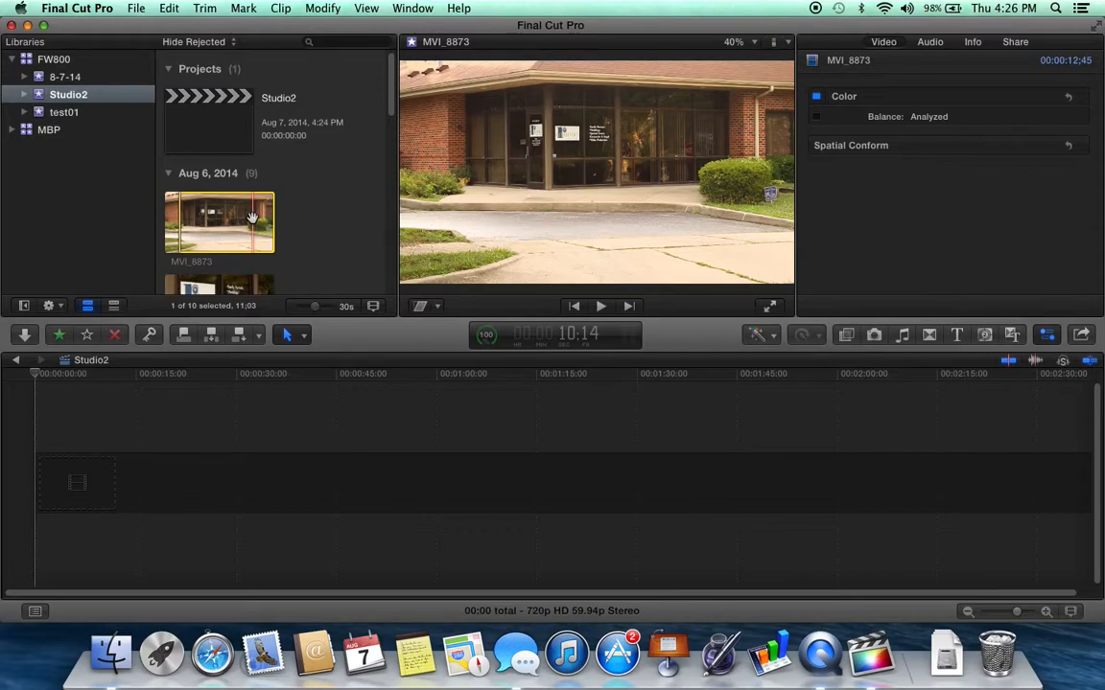
pyautogui.press('o')
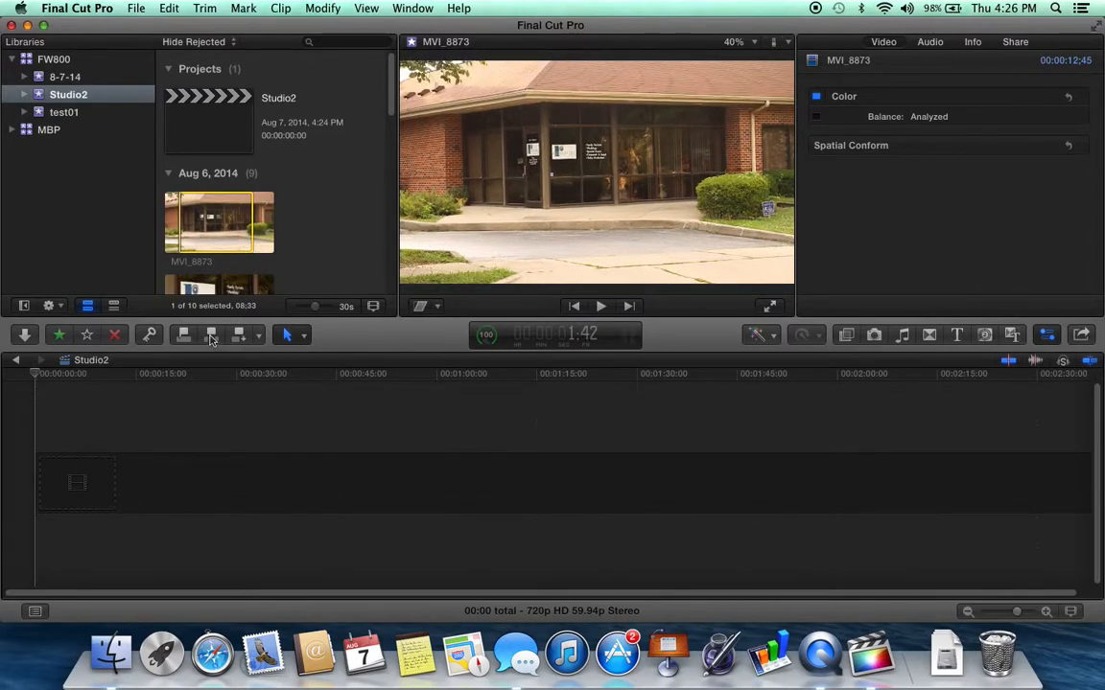
pyautogui.click(212, 336)
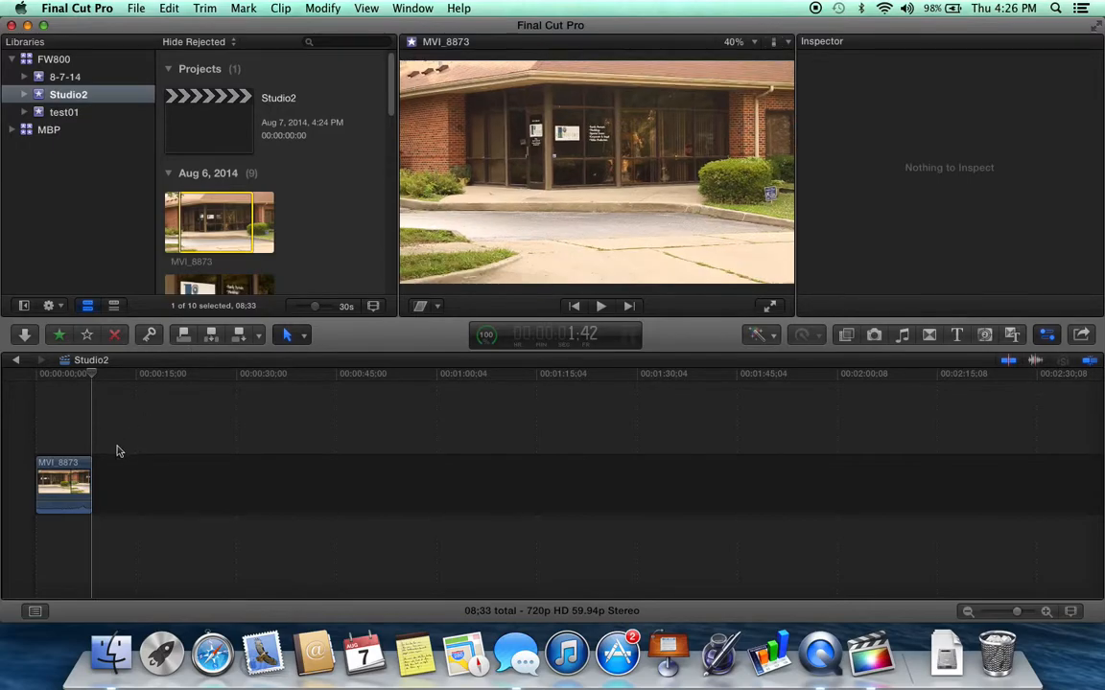
# Step: Play the Studio2 timeline from its beginning to review the inserted clip
pyautogui.moveTo(83, 375); pyautogui.dragTo(34, 377)
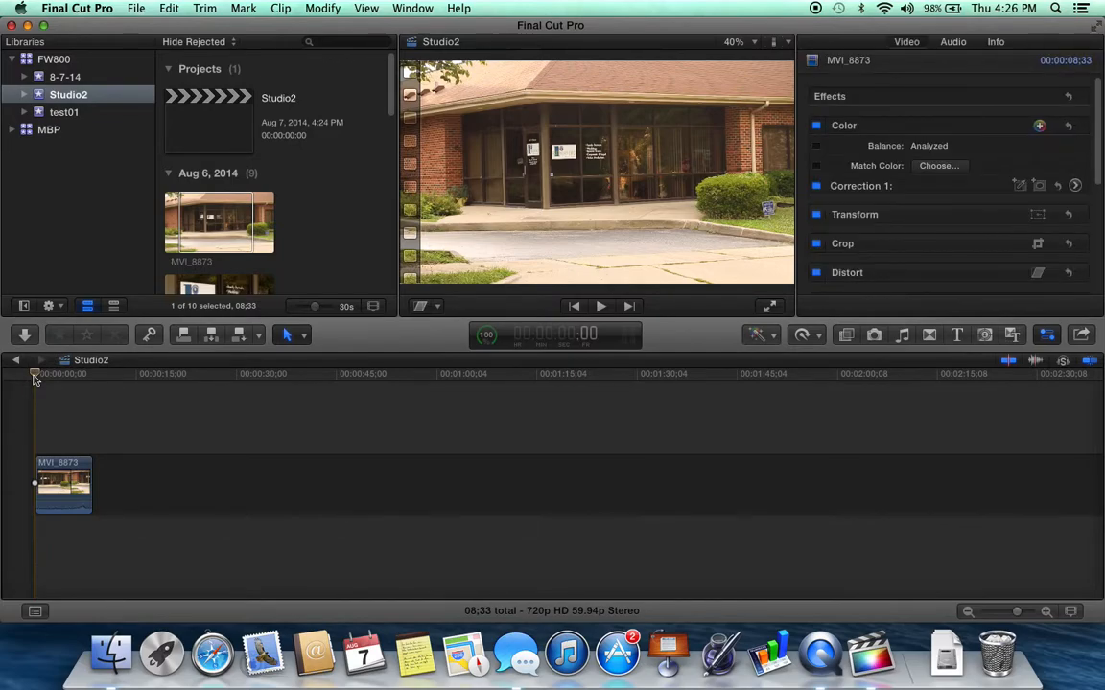
pyautogui.press('space')
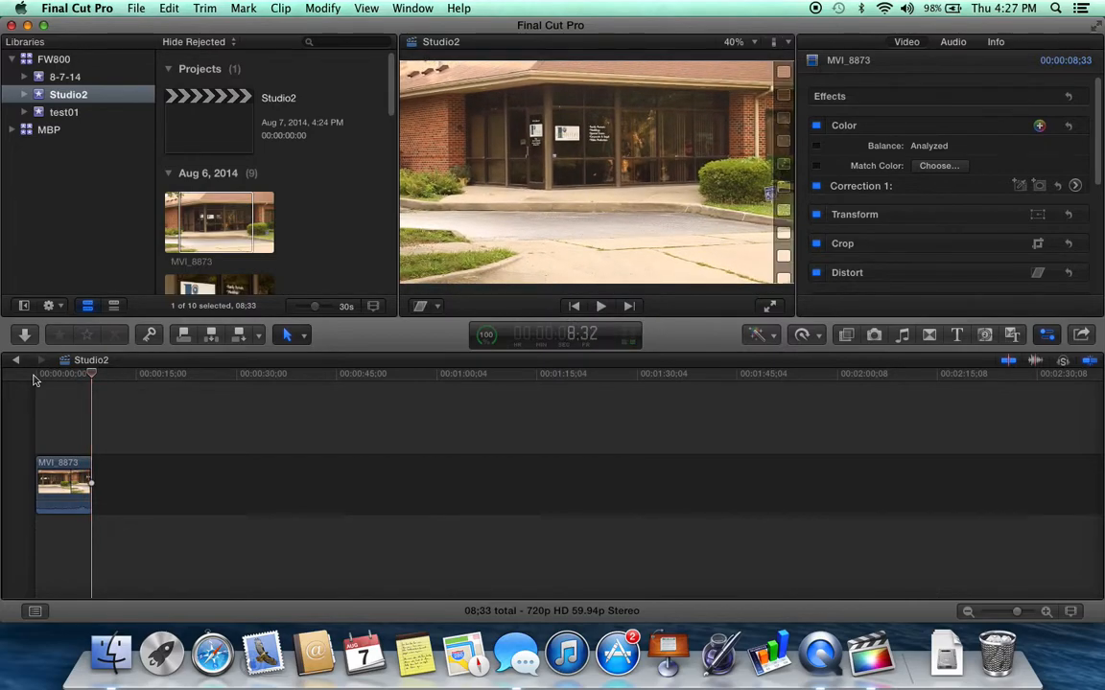
# Step: Play the Studio2 timeline in reverse from the end of clip MVI_8873 and stop near its beginning
pyautogui.press('j')
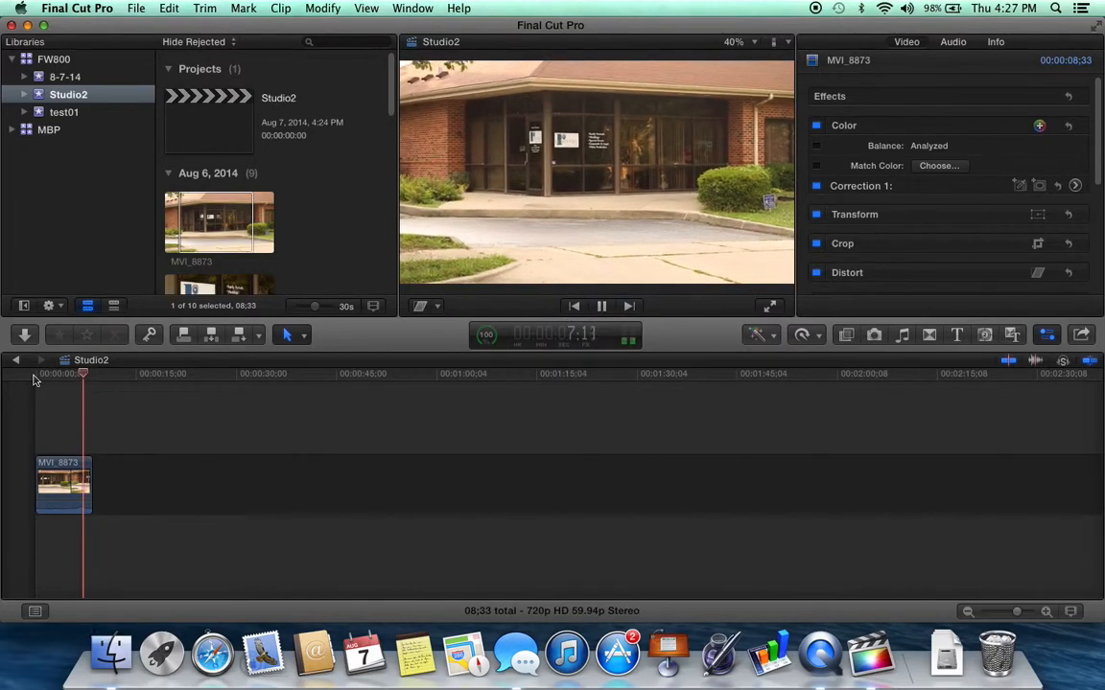
pyautogui.press('k')
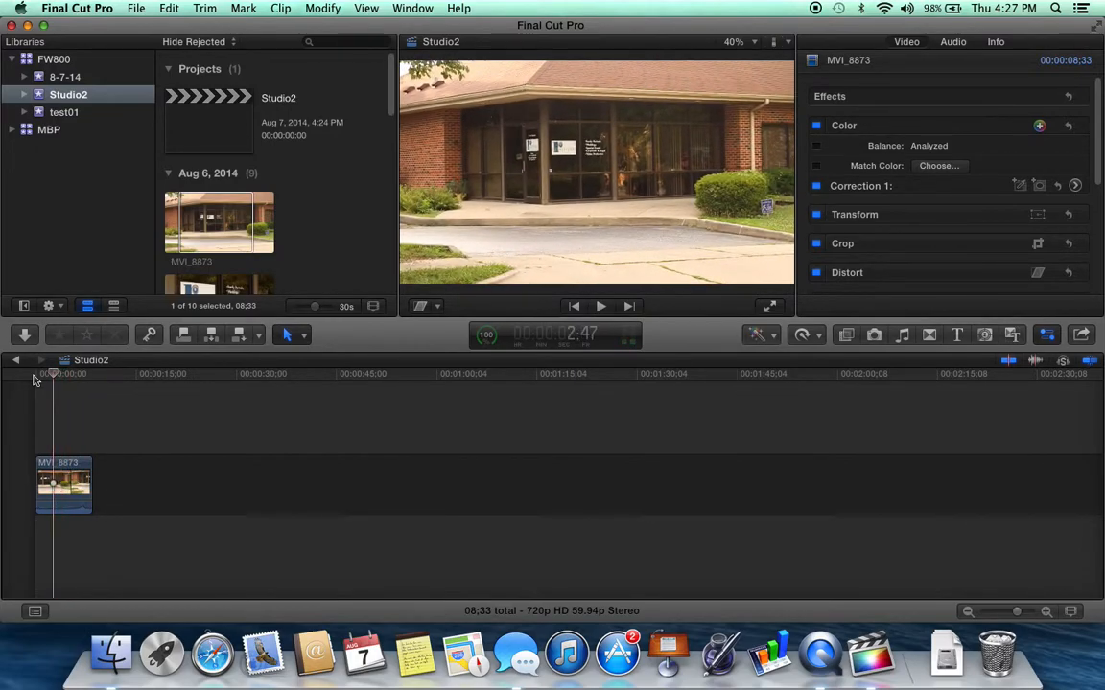
# Step: Insert clips MVI_8874 through MVI_8881 as video only at the end of MVI_8873 in the Studio2 timeline
pyautogui.moveTo(47, 375); pyautogui.dragTo(92, 380)
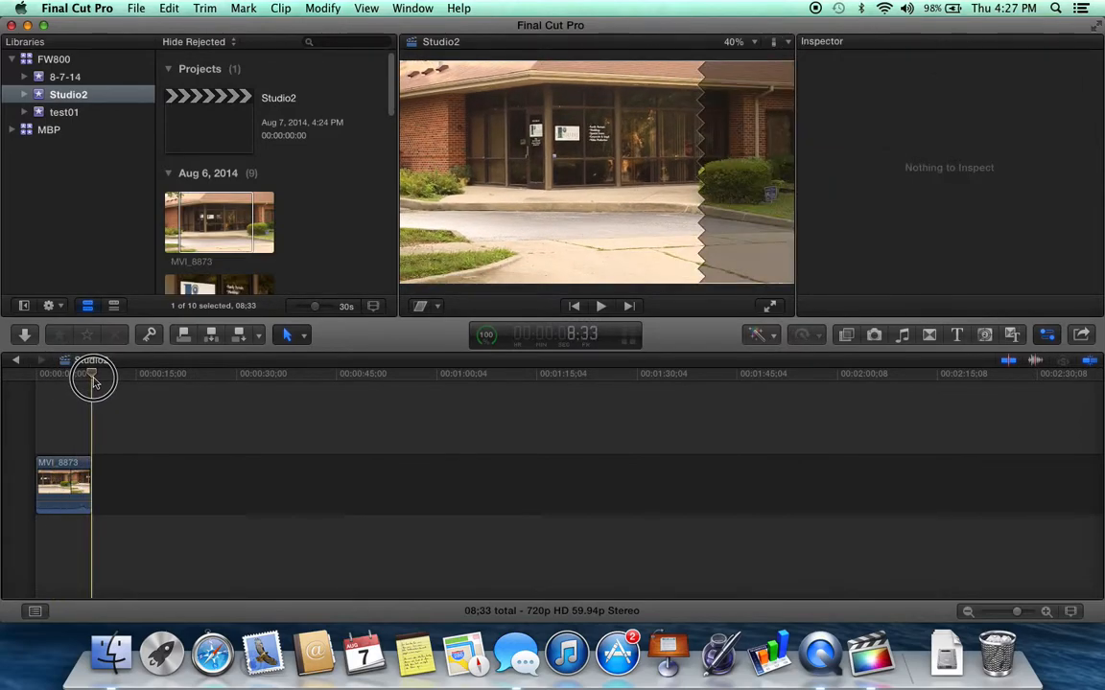
pyautogui.scroll(-2, 288, 230)
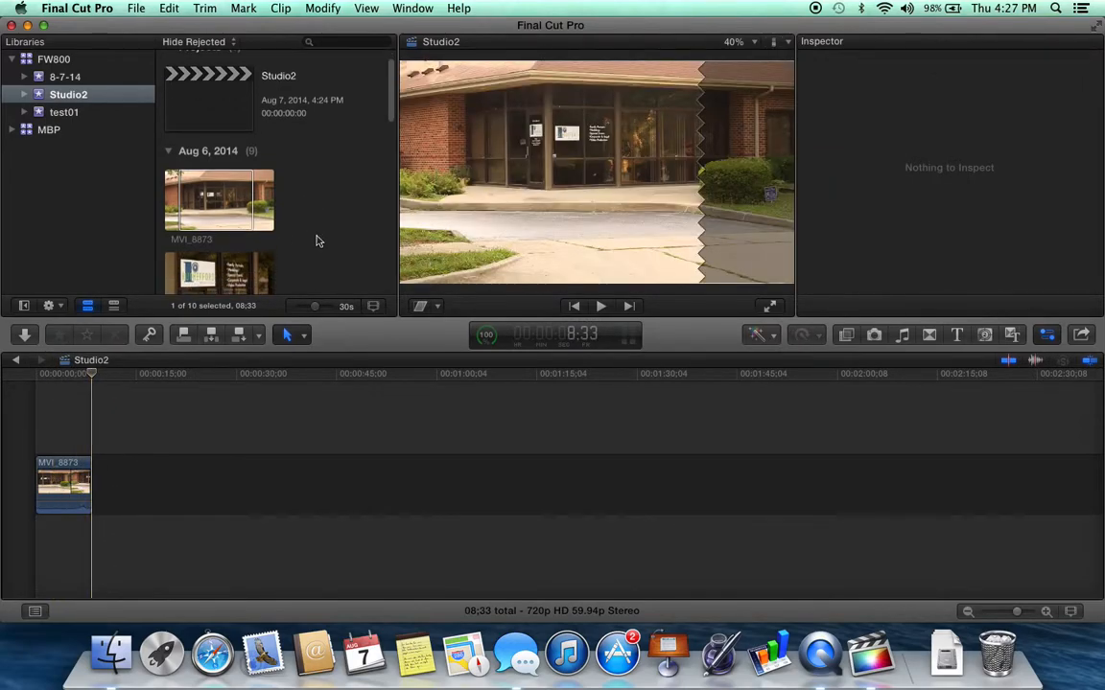
pyautogui.scroll(-4, 320, 241)
pyautogui.scroll(-5, 319, 242)
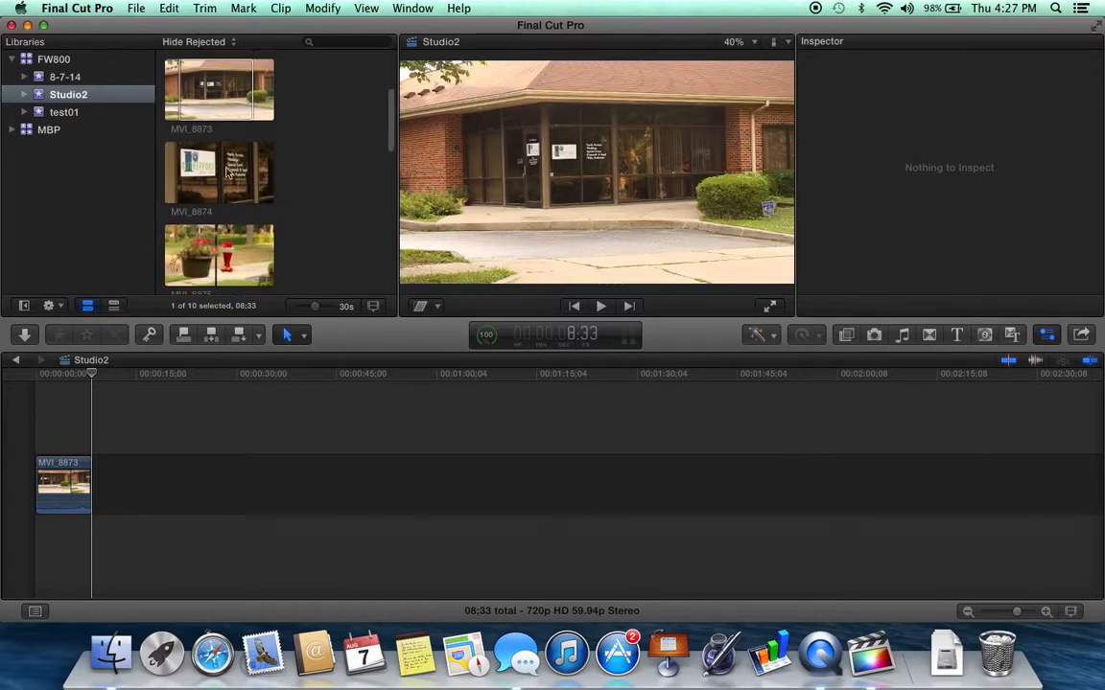
pyautogui.click(227, 172)
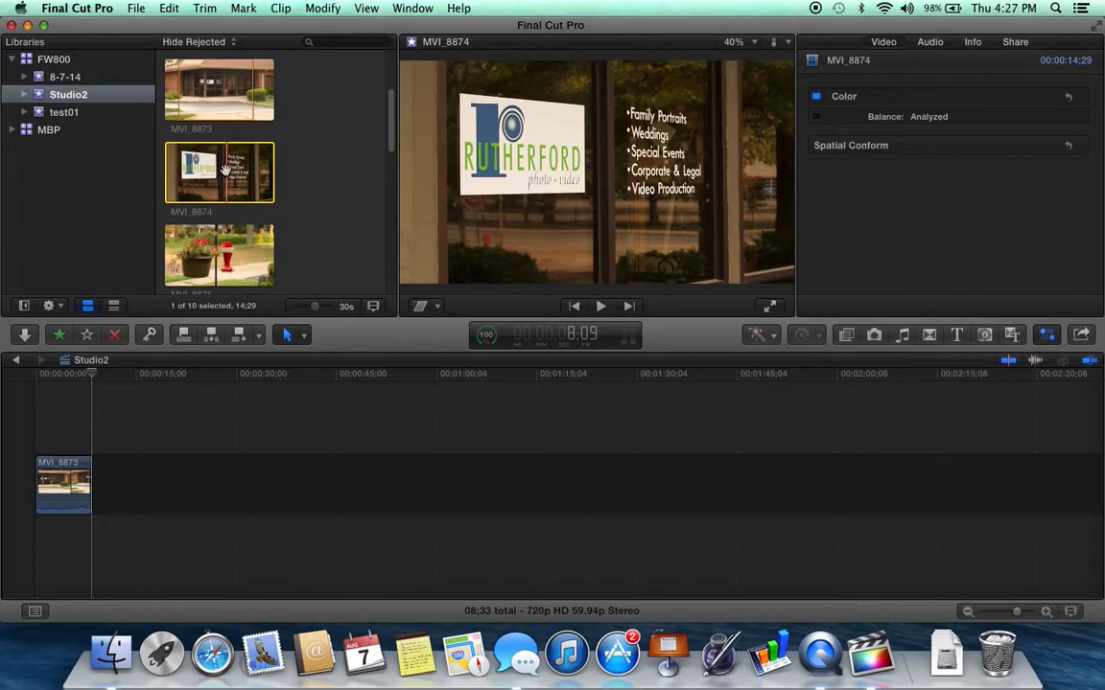
pyautogui.scroll(-5, 223, 170)
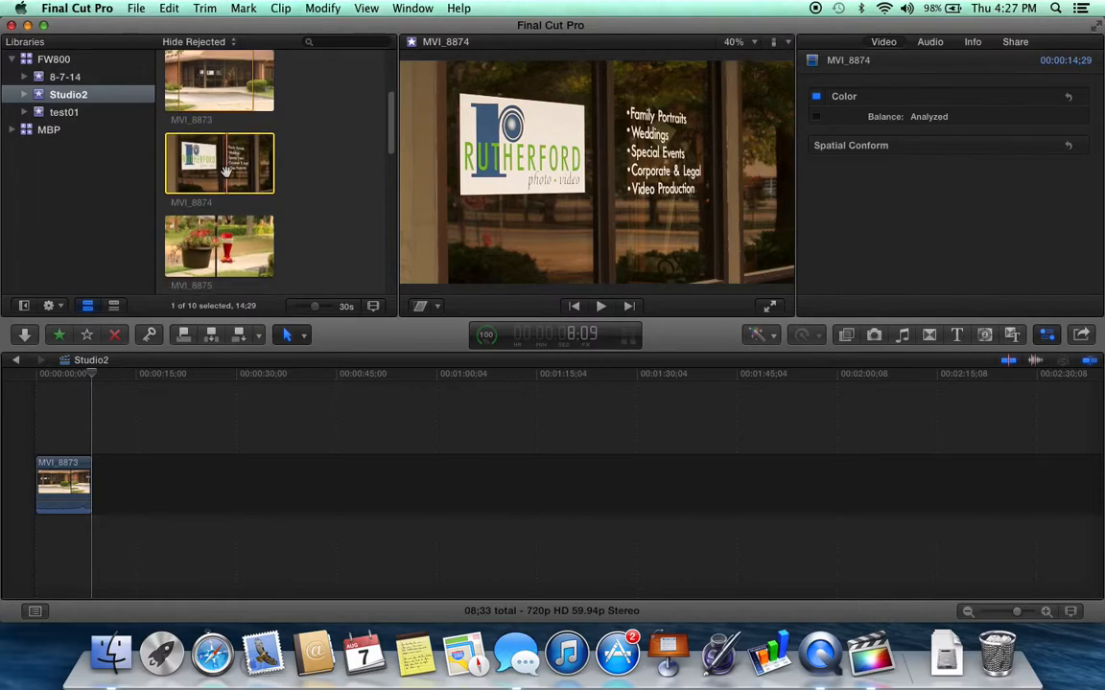
pyautogui.scroll(-10, 227, 174)
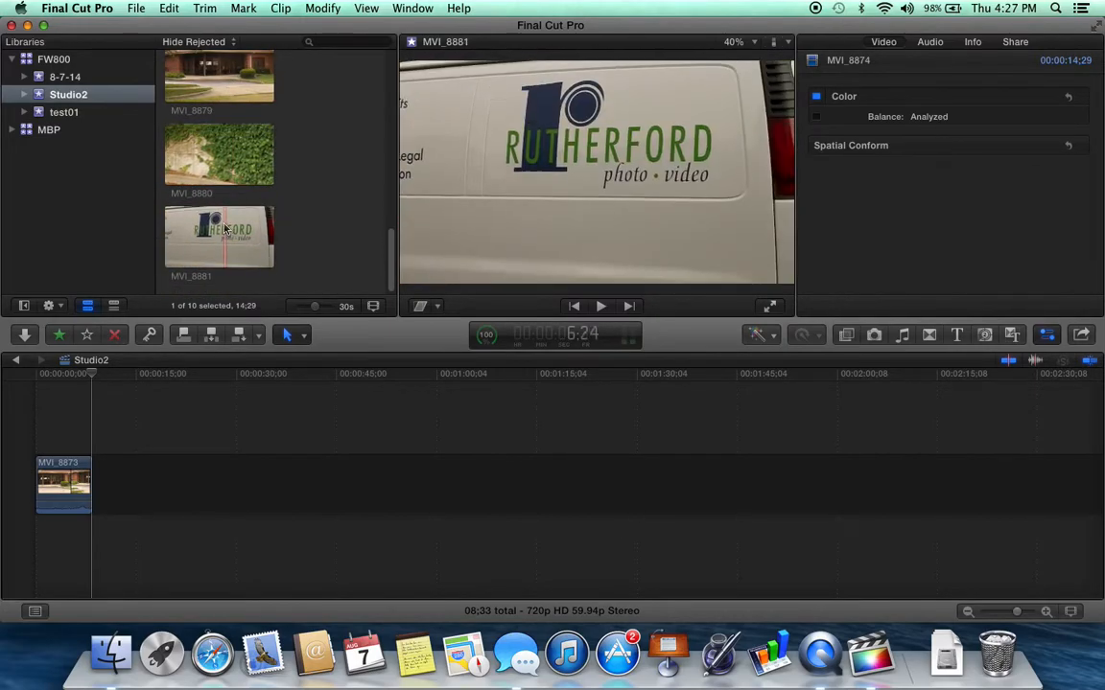
pyautogui.keyDown('shift'); pyautogui.click(224, 238); pyautogui.keyUp('shift')
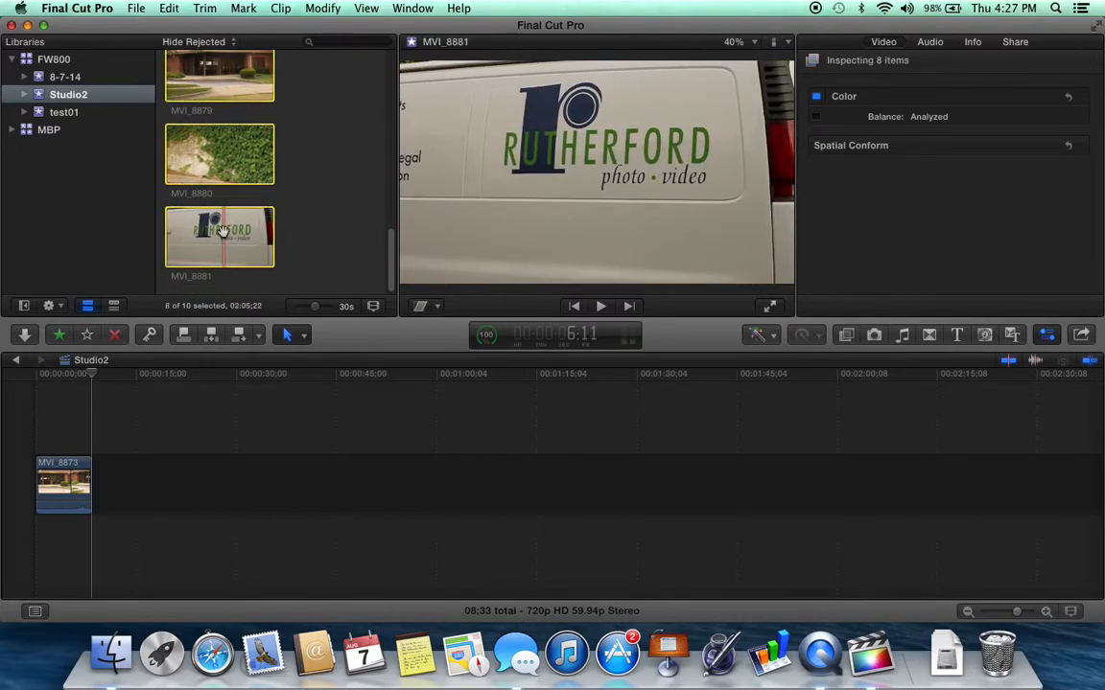
pyautogui.click(258, 336)
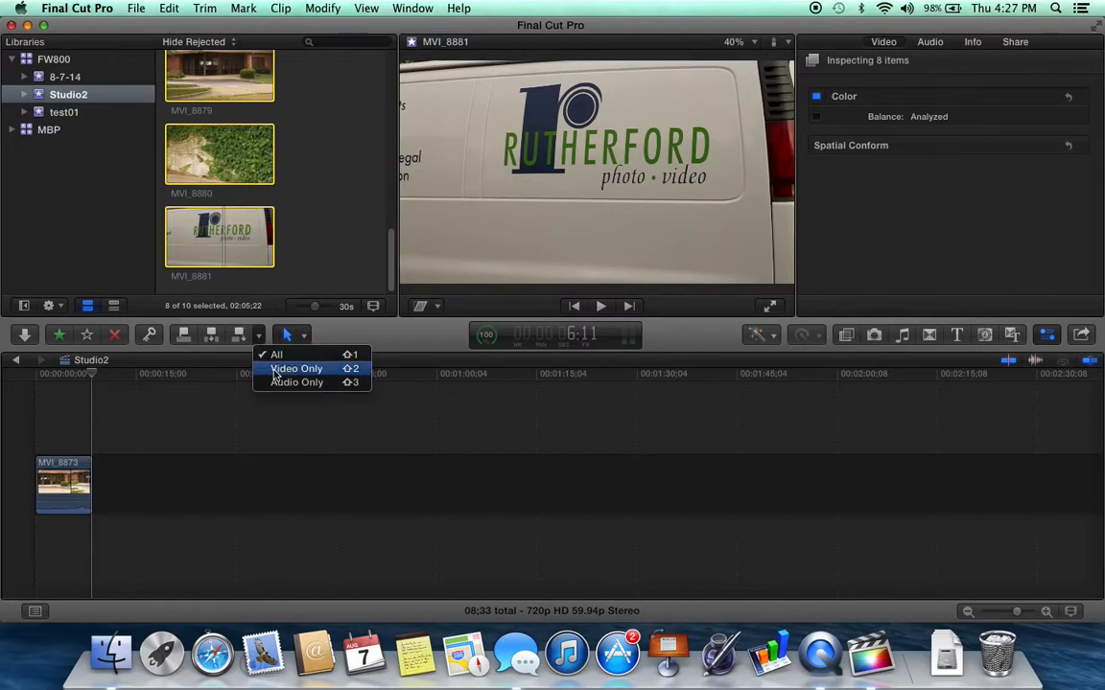
pyautogui.click(275, 372)
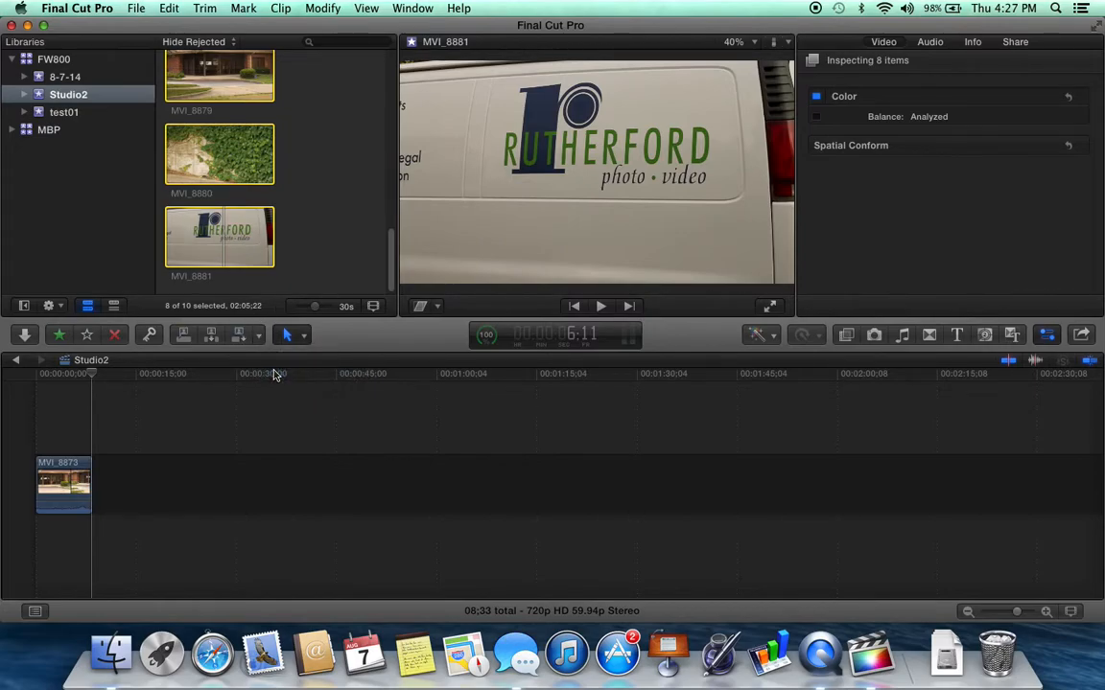
pyautogui.click(275, 375)
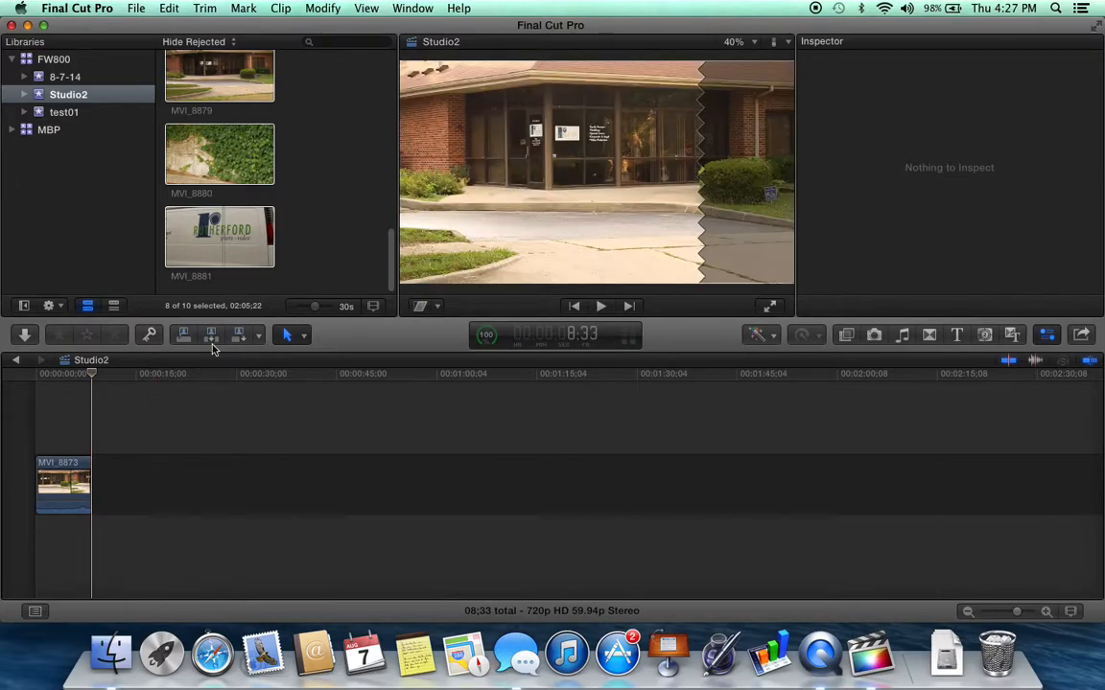
pyautogui.click(215, 339)
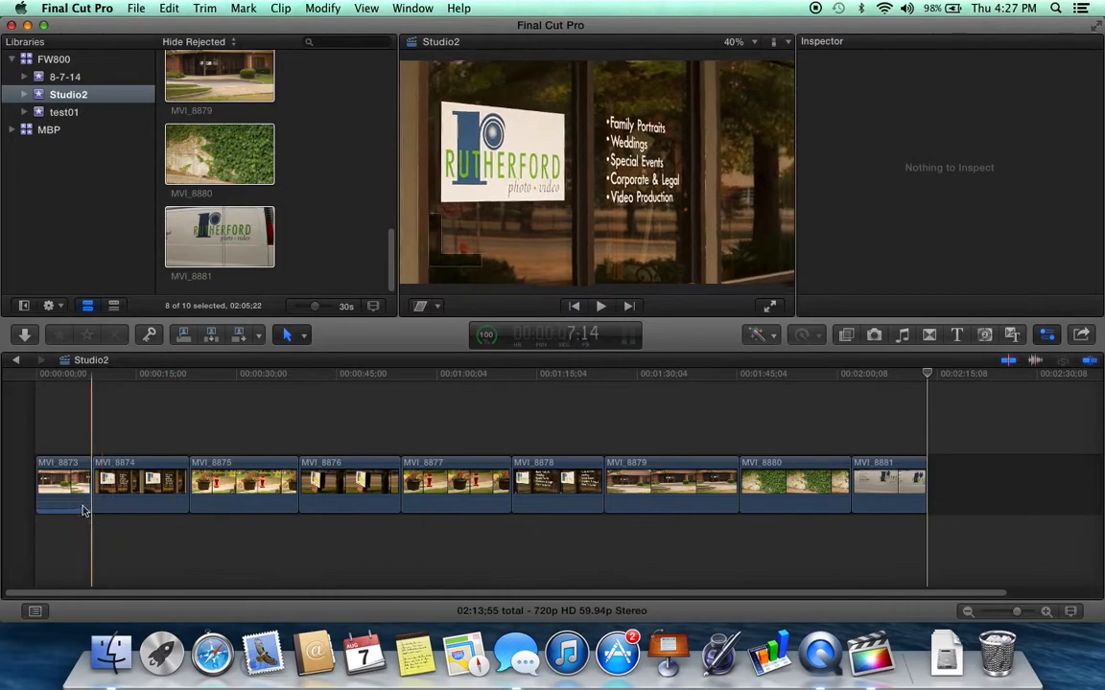
# Step: Play the Studio2 timeline from about 3 seconds and stop shortly before the cut from MVI_8873 to MVI_8874
pyautogui.moveTo(71, 501); pyautogui.dragTo(73, 523)
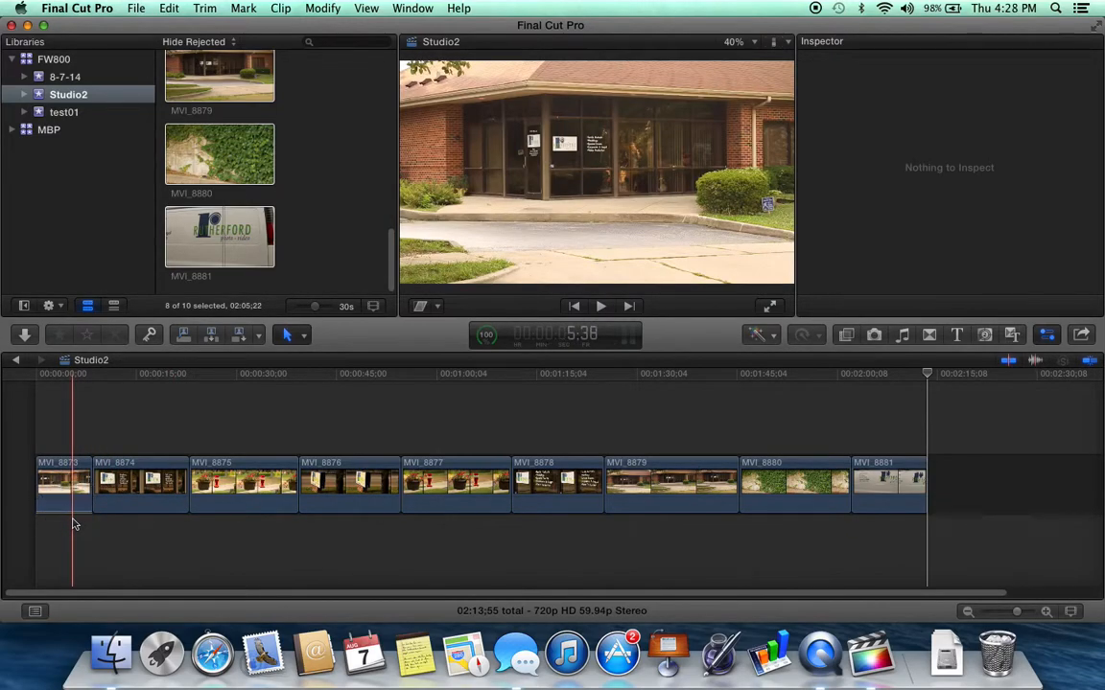
pyautogui.click(55, 377)
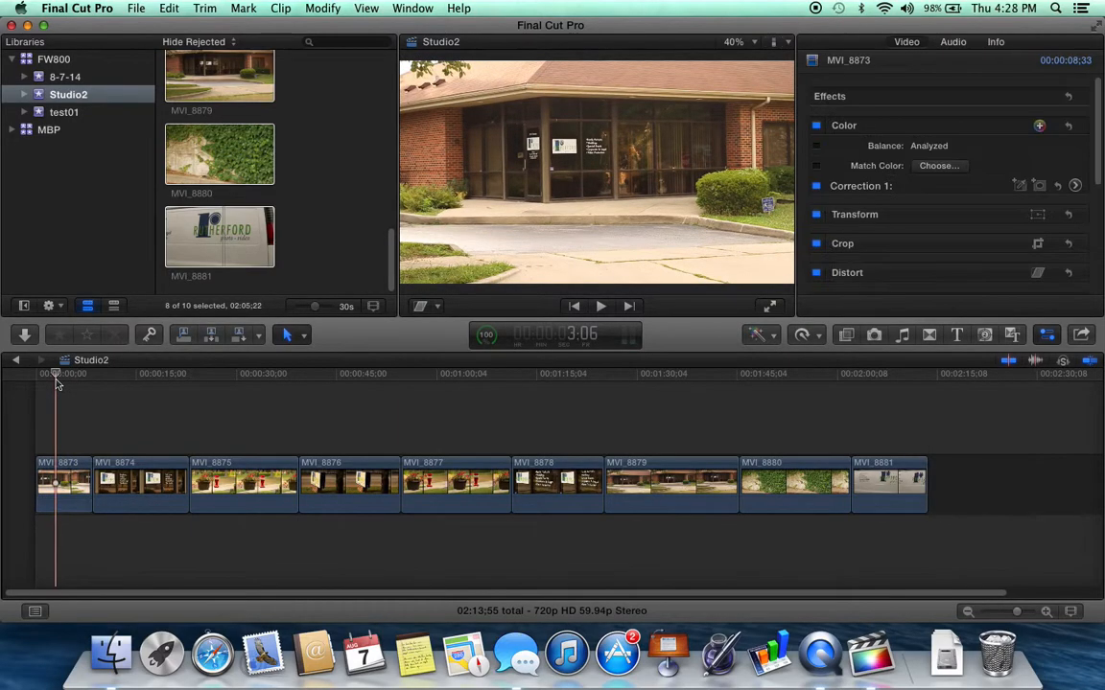
pyautogui.press('space')
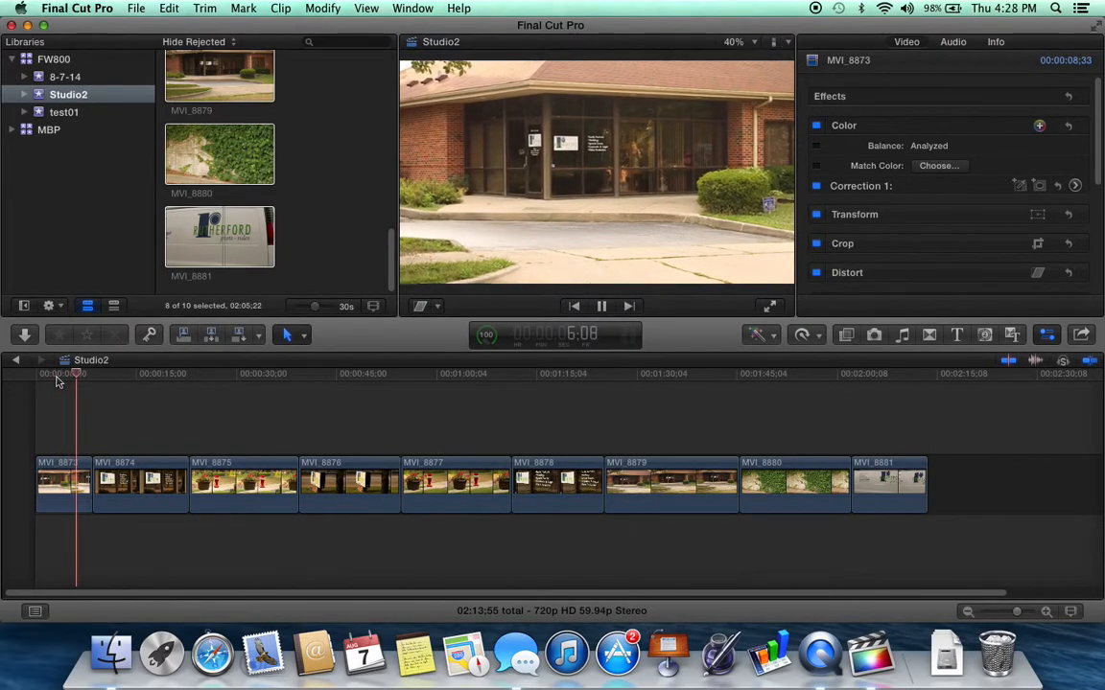
pyautogui.press('space')
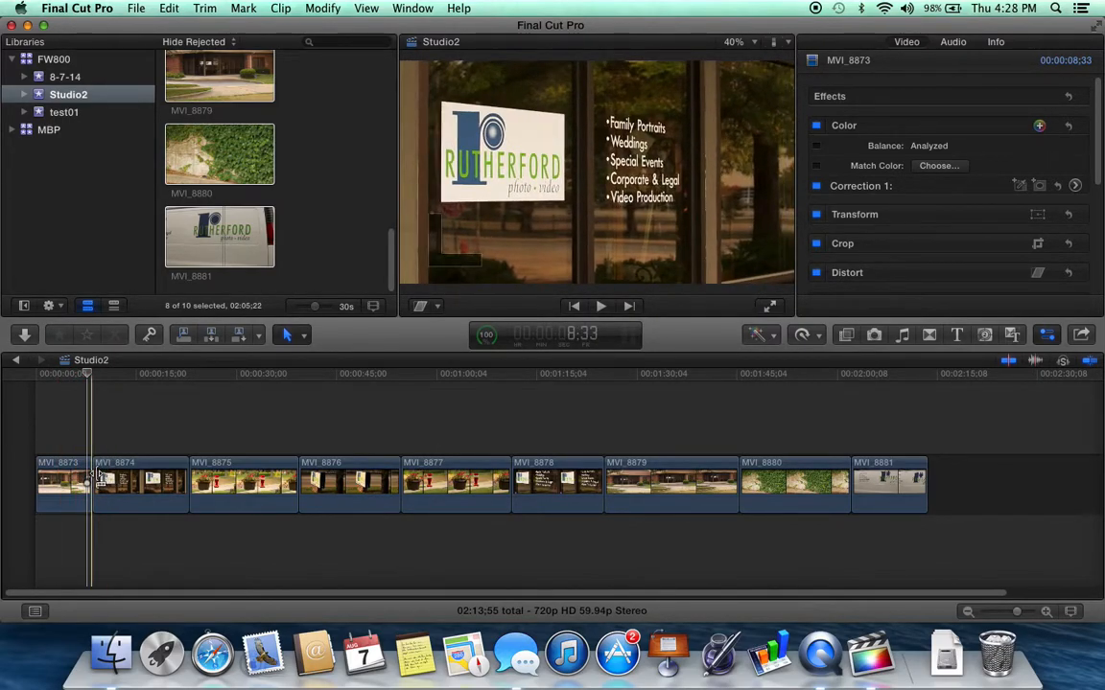
# Step: Trim the start of MVI_8874 to leave about 9 seconds, and trim both ends of MVI_8875 to a duration of 8:12
pyautogui.moveTo(94, 476); pyautogui.dragTo(122, 475)
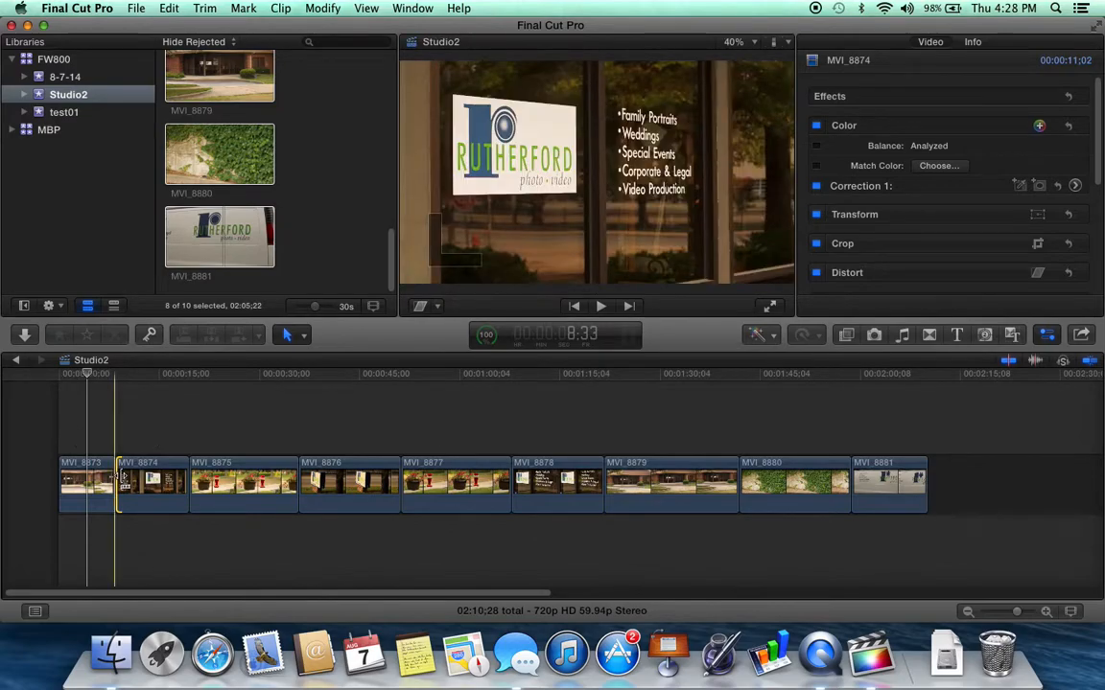
pyautogui.moveTo(185, 482); pyautogui.dragTo(211, 482)
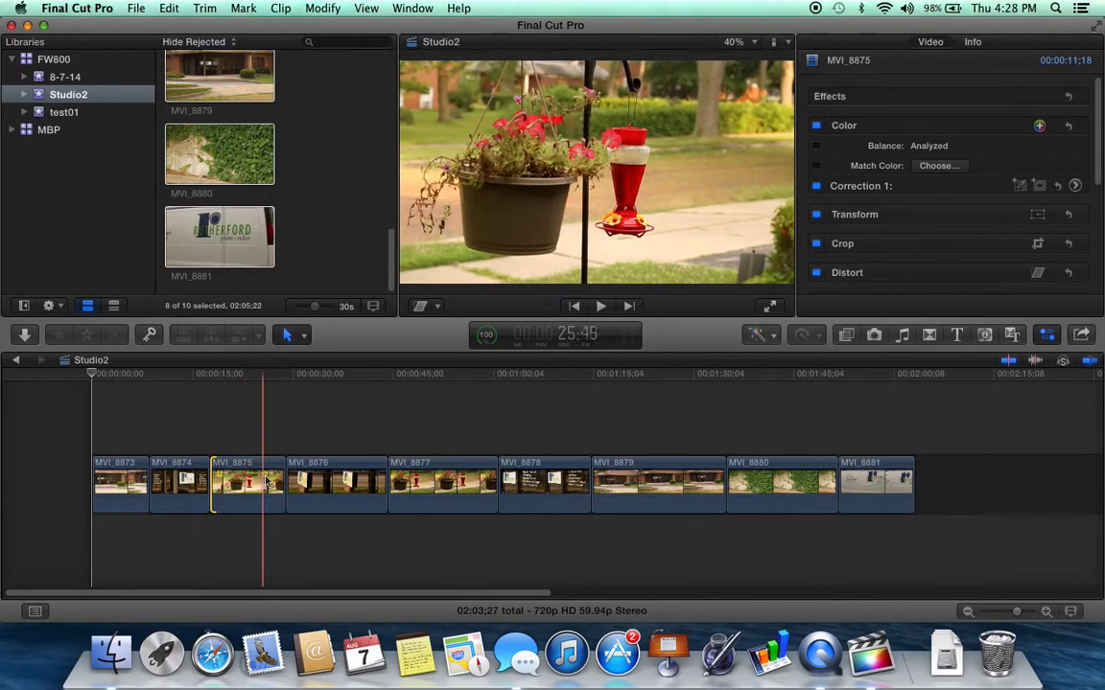
pyautogui.moveTo(280, 480); pyautogui.dragTo(259, 480)
# Step: Play the trimmed timeline from within MVI_8873 into MVI_8874 to review the cut
pyautogui.click(119, 375)
pyautogui.press('space')
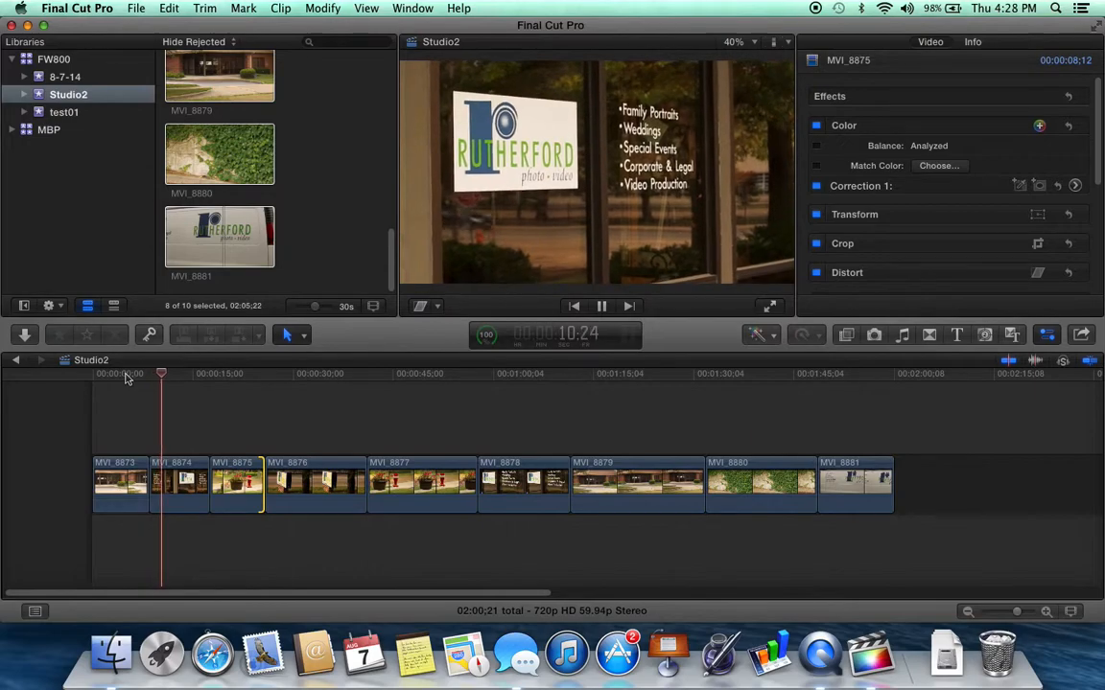
pyautogui.press('space')
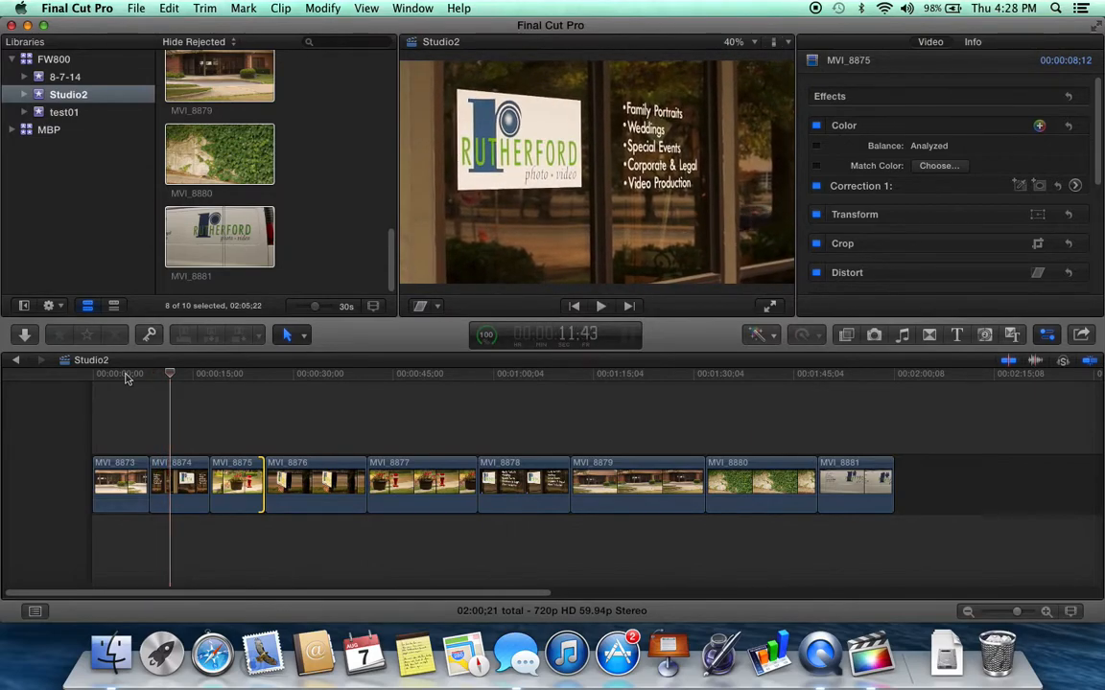
# Step: Import the 27 Monarch /60 audio file from G2_Powerbook's Audio folder into the Studio2 event, copied to the library with audio problem fixing
pyautogui.click(136, 10)
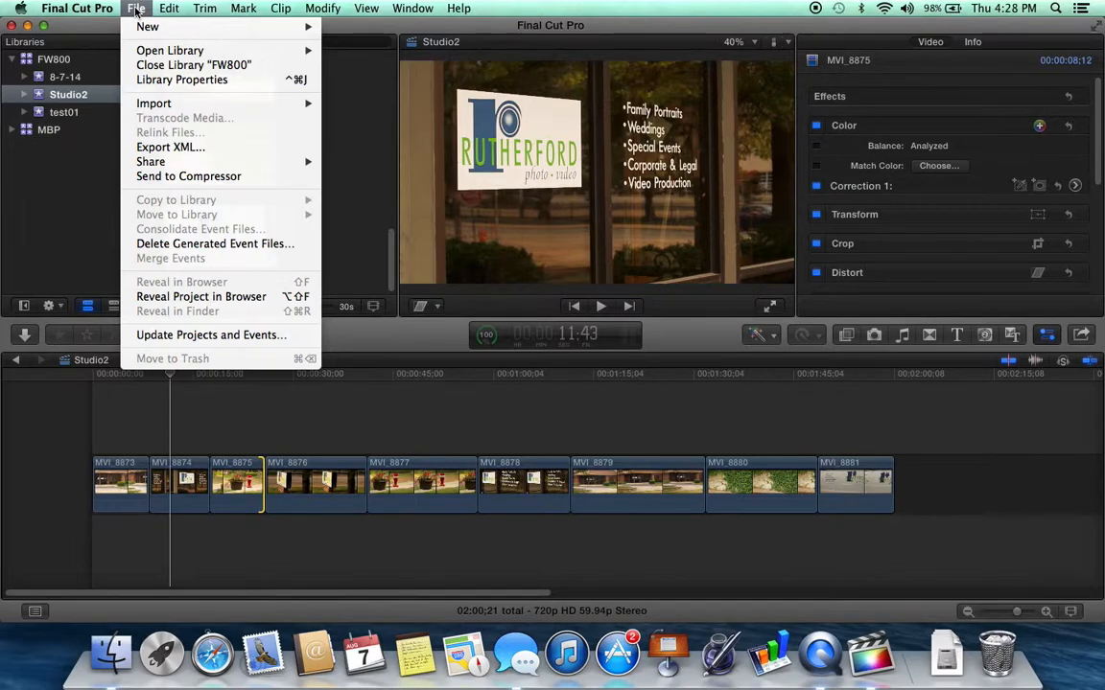
pyautogui.moveTo(140, 31)
pyautogui.moveTo(149, 106)
pyautogui.click(357, 103)
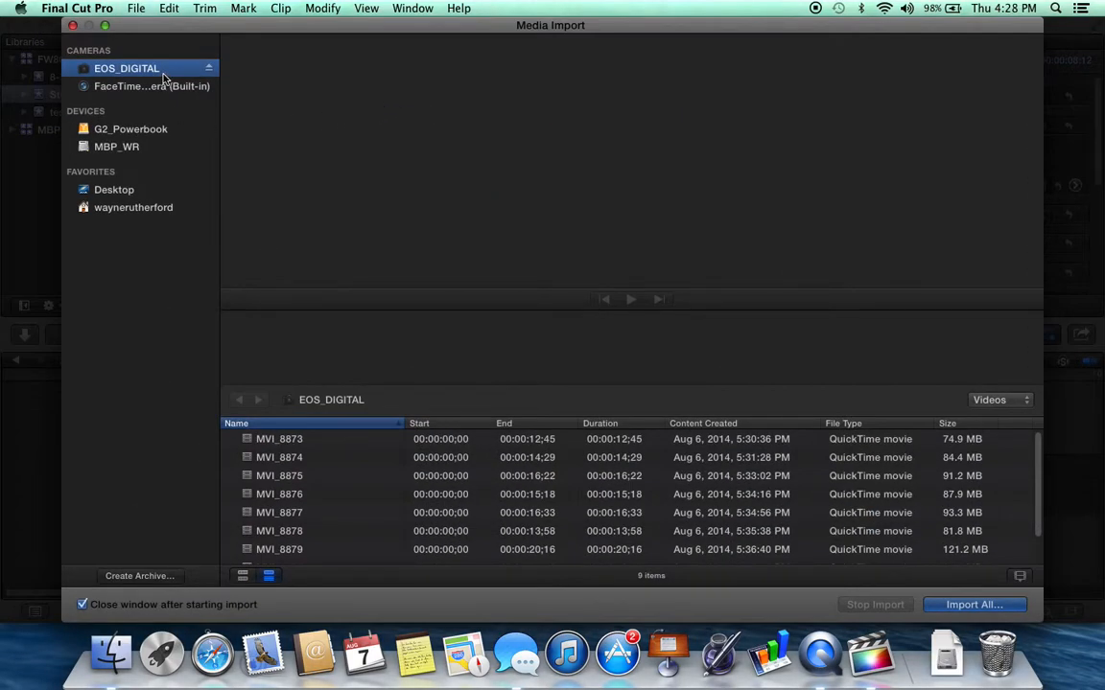
pyautogui.click(156, 135)
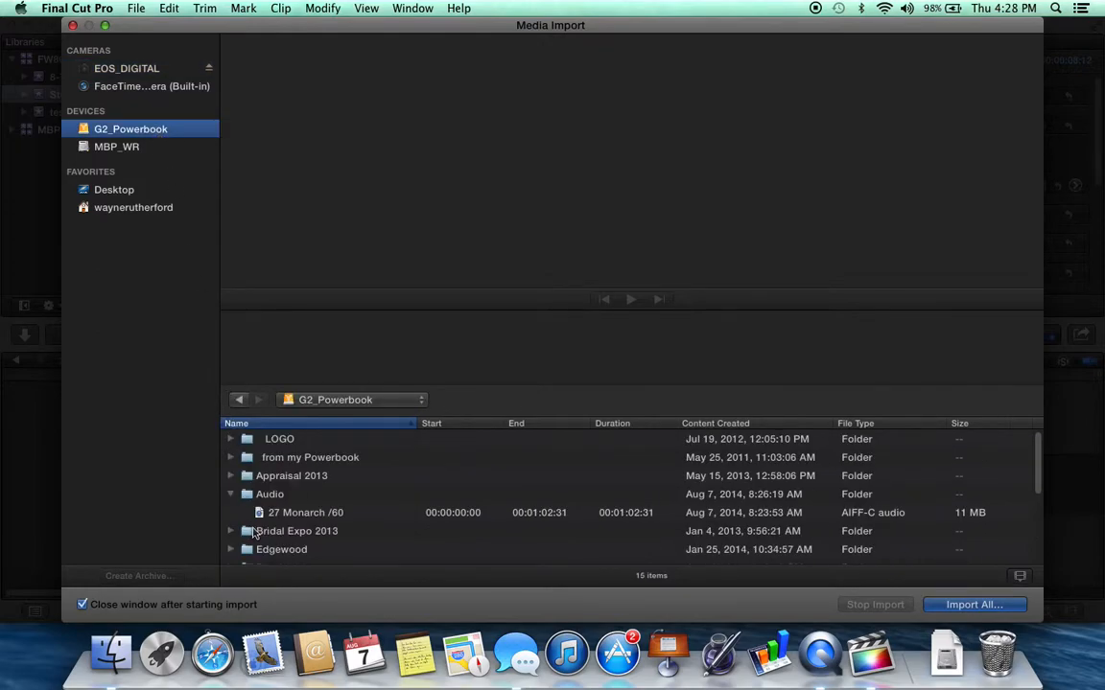
pyautogui.click(293, 516)
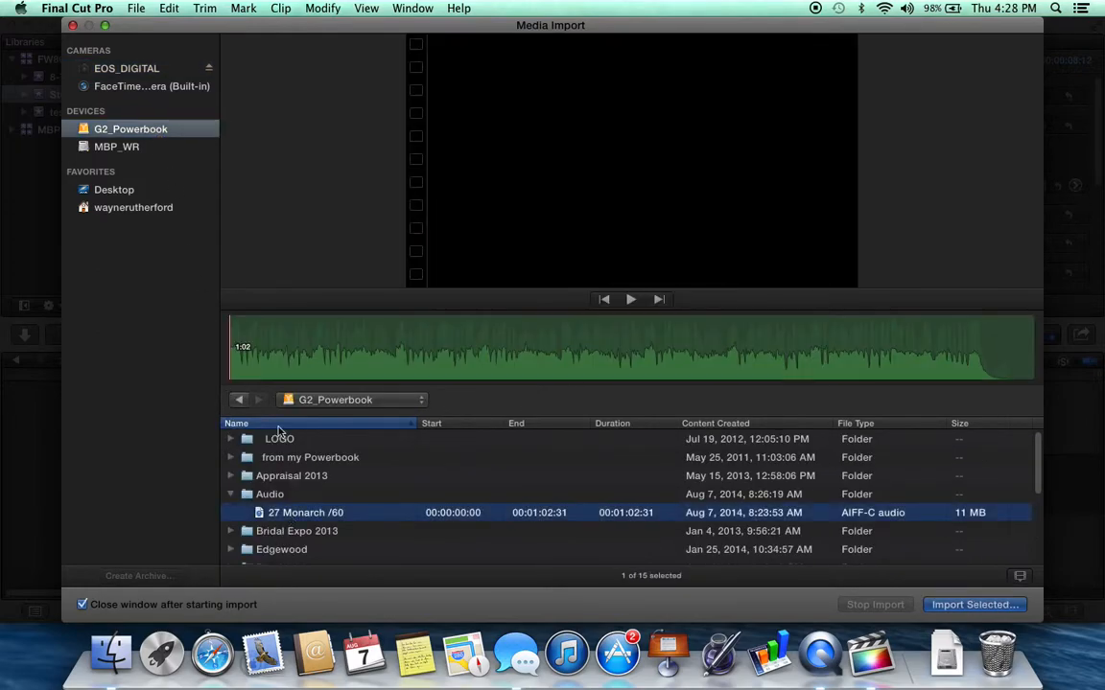
pyautogui.click(271, 372)
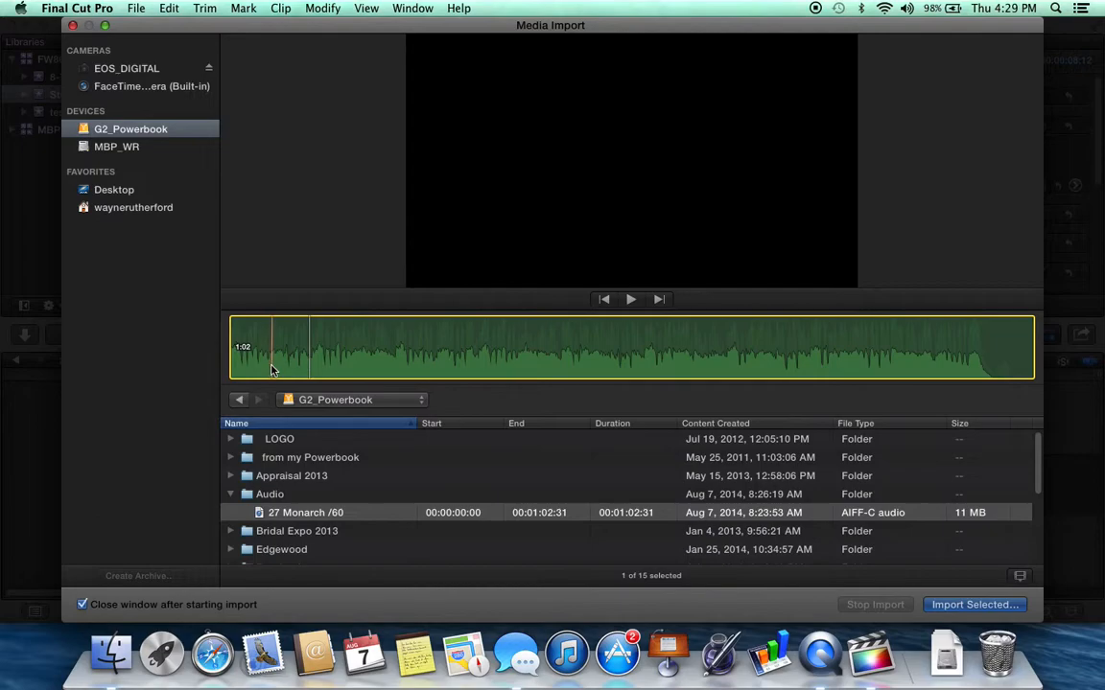
pyautogui.click(1000, 605)
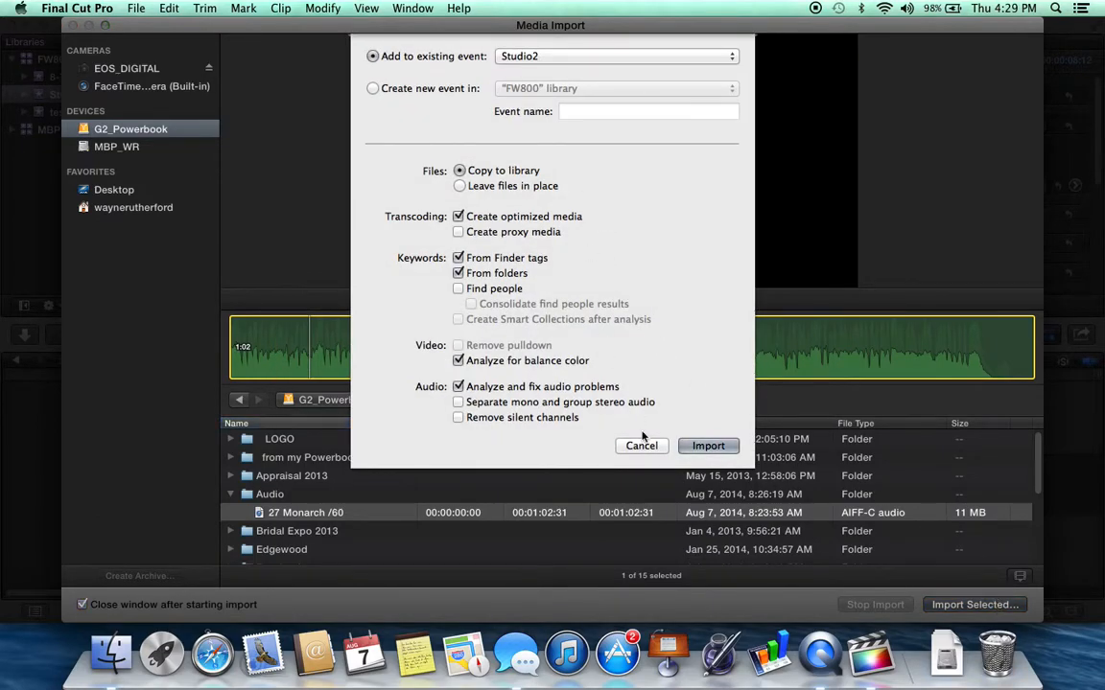
pyautogui.click(709, 447)
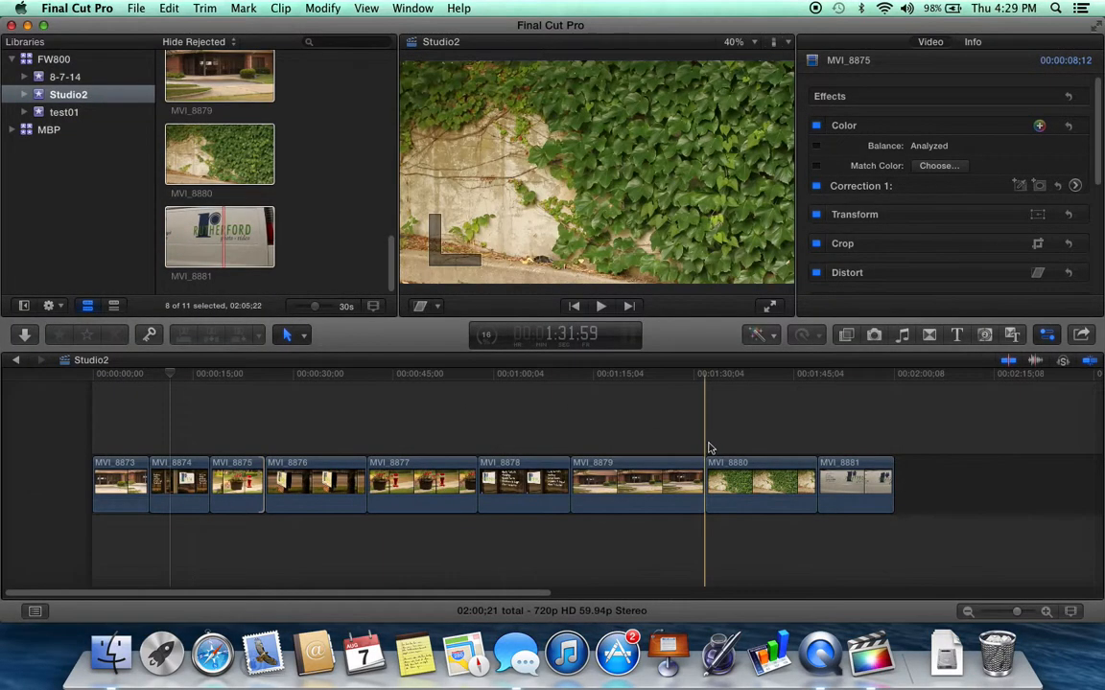
# Step: Connect the 27 Monarch :60 audio clip beneath the start of the Studio2 timeline and return the playhead to the beginning
pyautogui.scroll(2, 334, 275)
pyautogui.scroll(10, 334, 275)
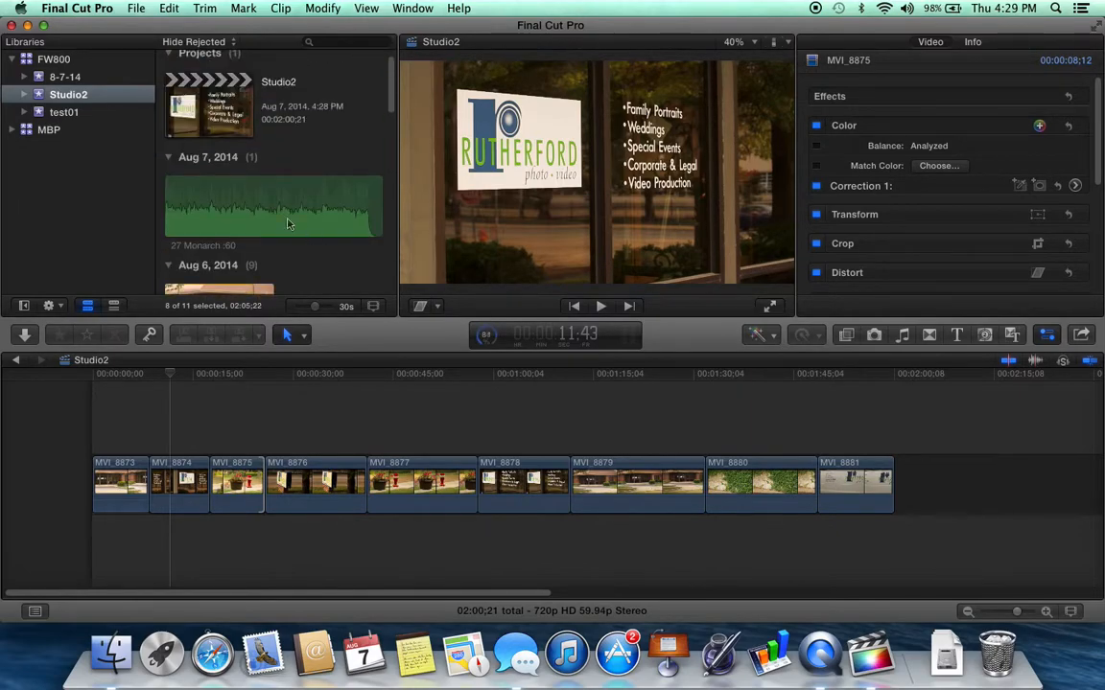
pyautogui.click(252, 197)
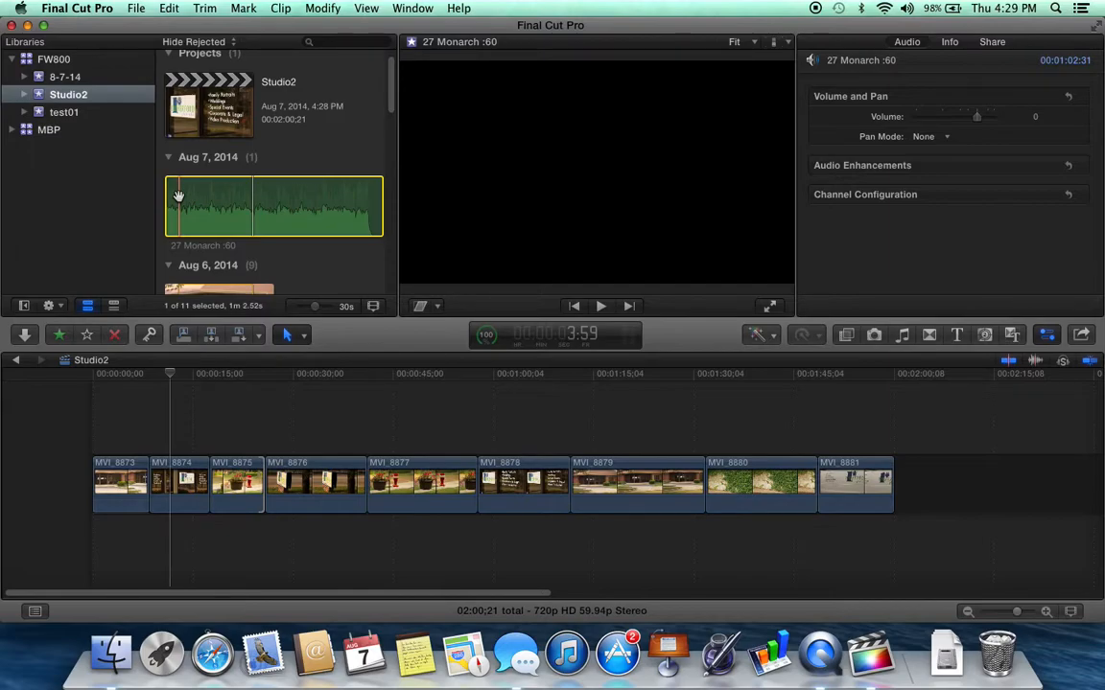
pyautogui.moveTo(173, 377); pyautogui.dragTo(88, 385)
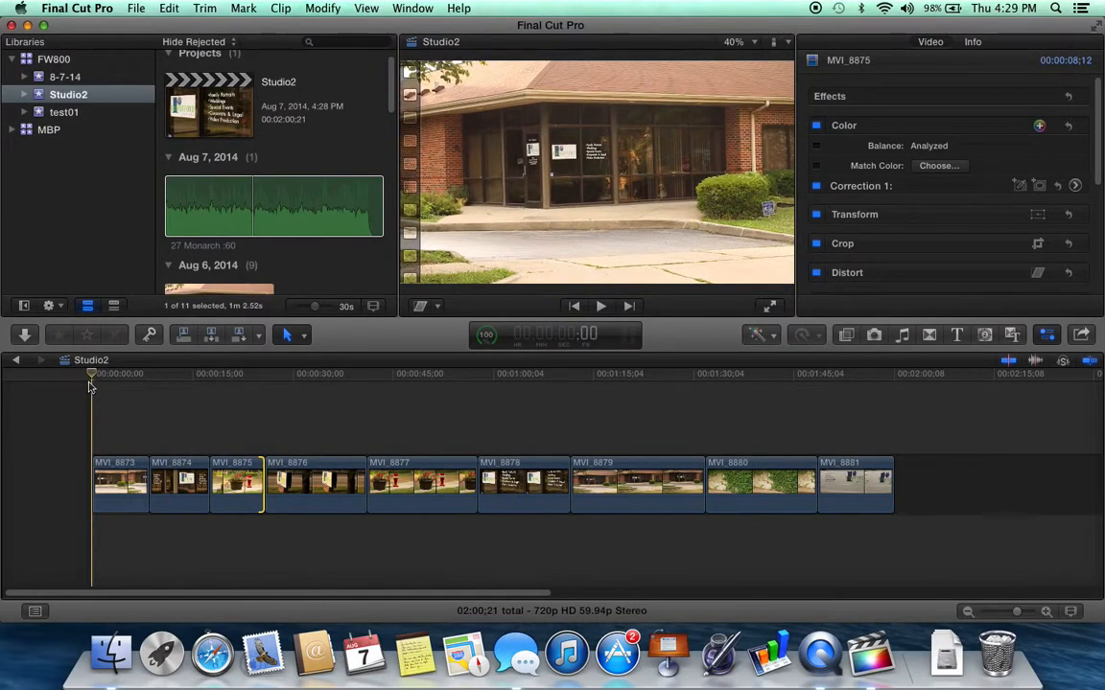
pyautogui.click(193, 222)
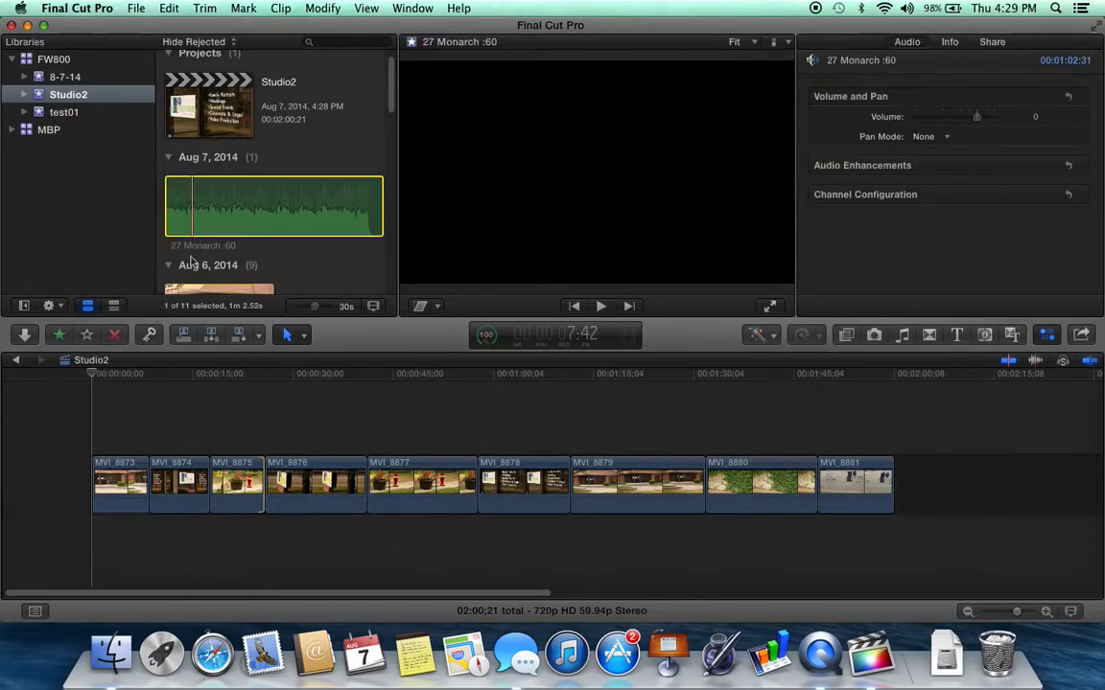
pyautogui.click(184, 337)
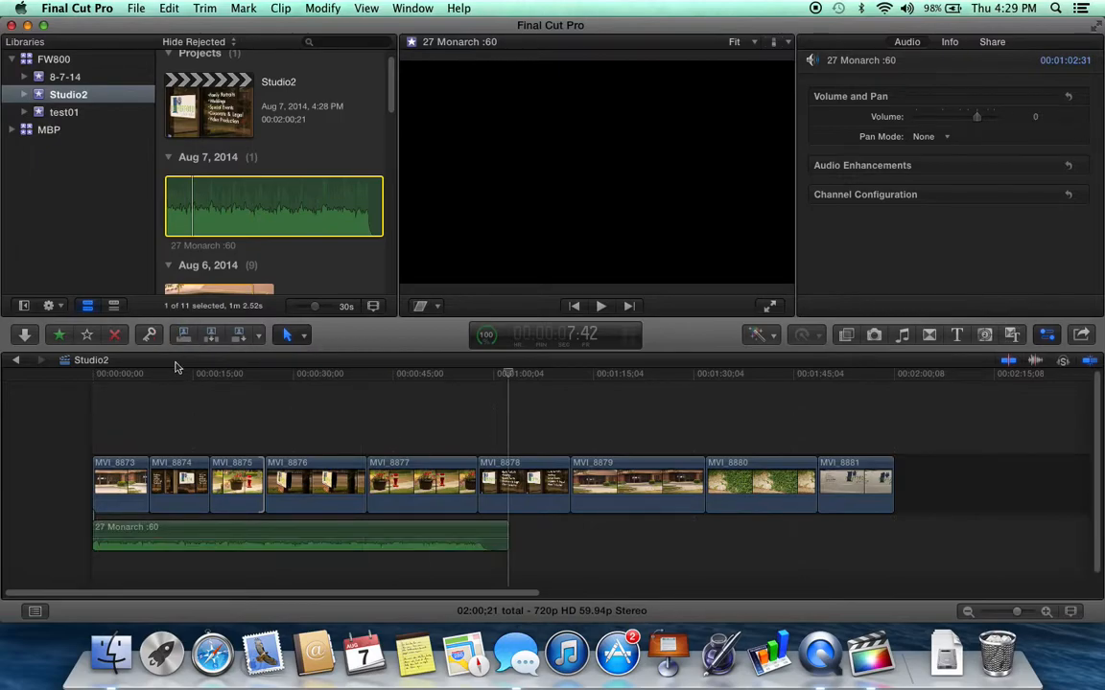
pyautogui.click(226, 489)
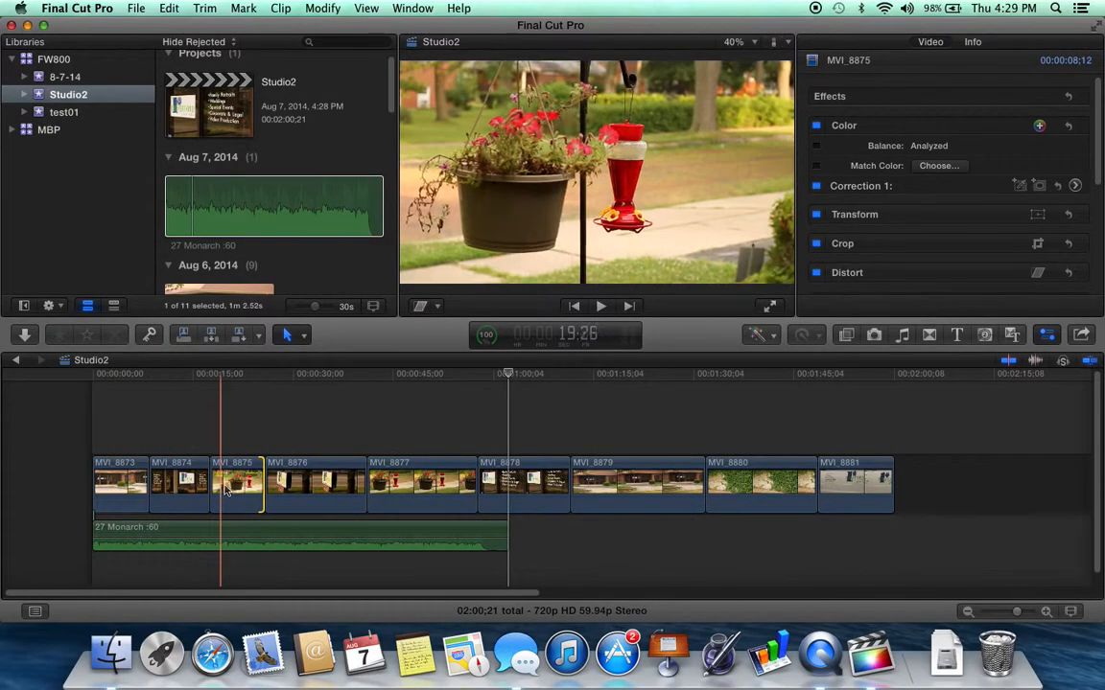
pyautogui.click(72, 375)
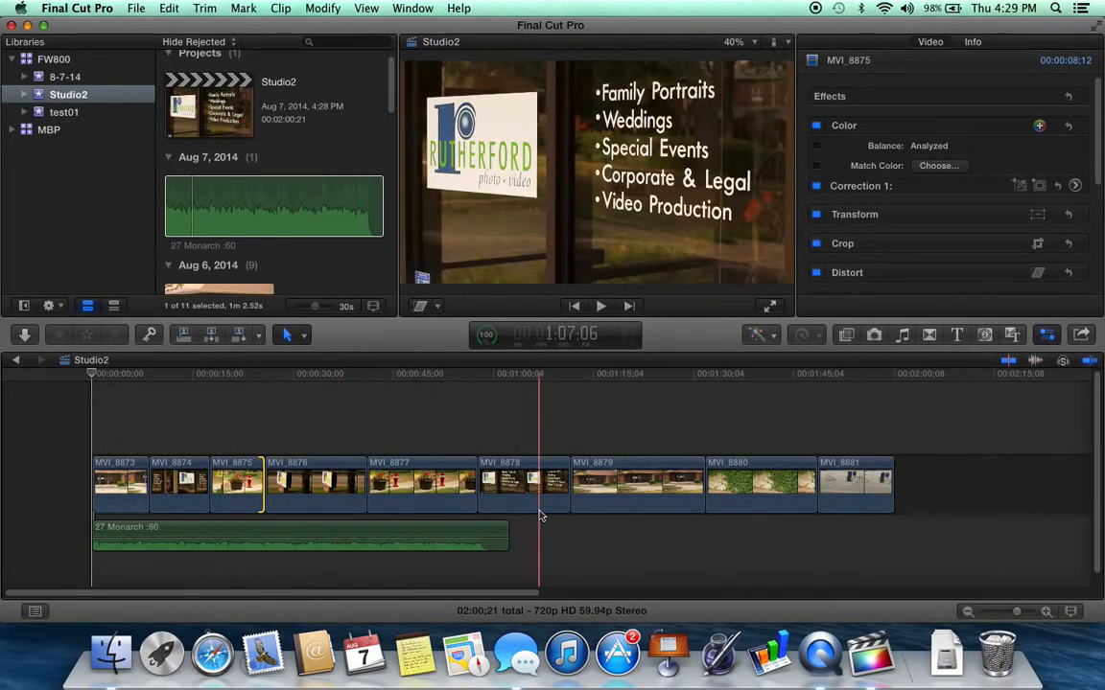
# Step: Add four markers about 6 seconds apart to the 27 Monarch :60 clip while playing the timeline from the beginning
pyautogui.click(122, 538)
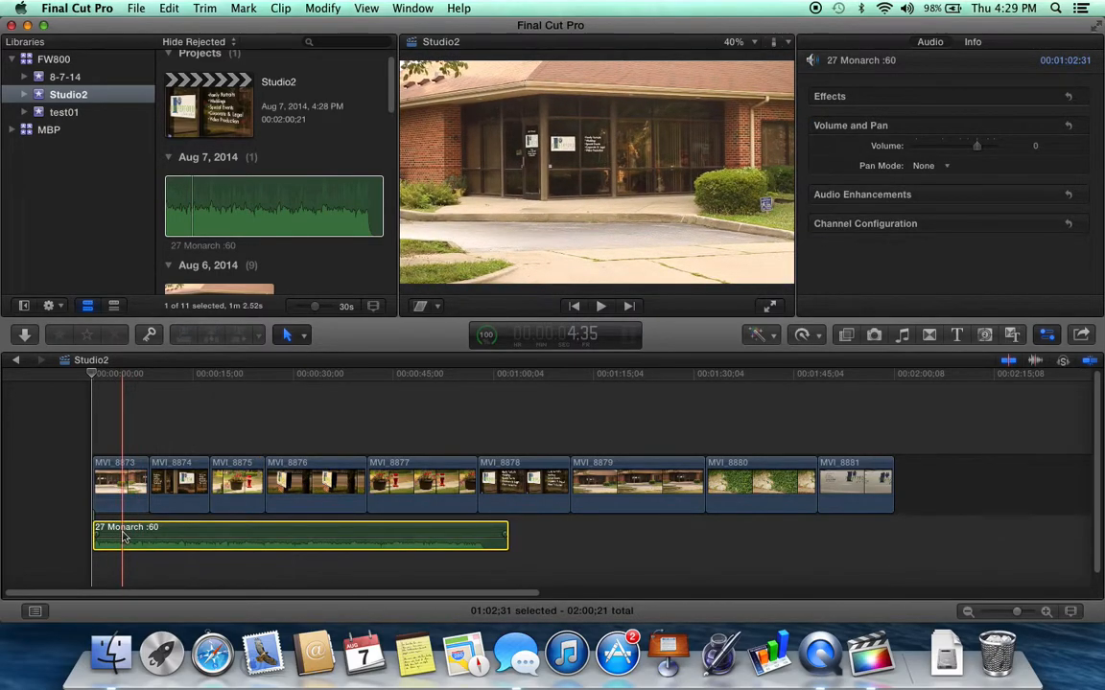
pyautogui.press('space')
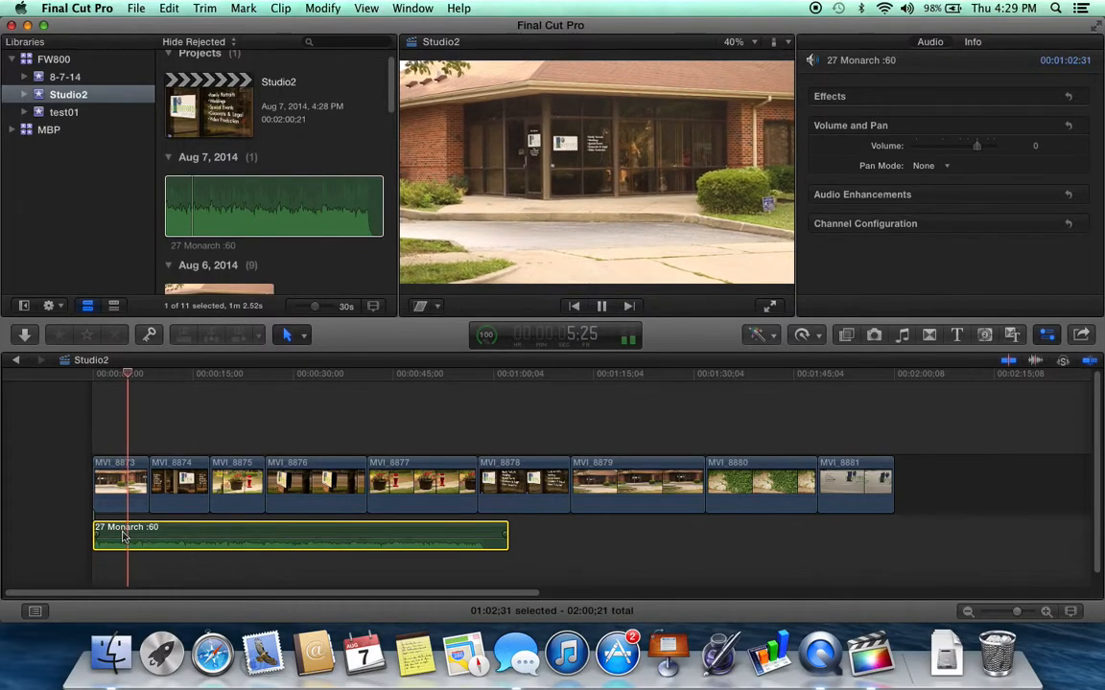
pyautogui.press('space')
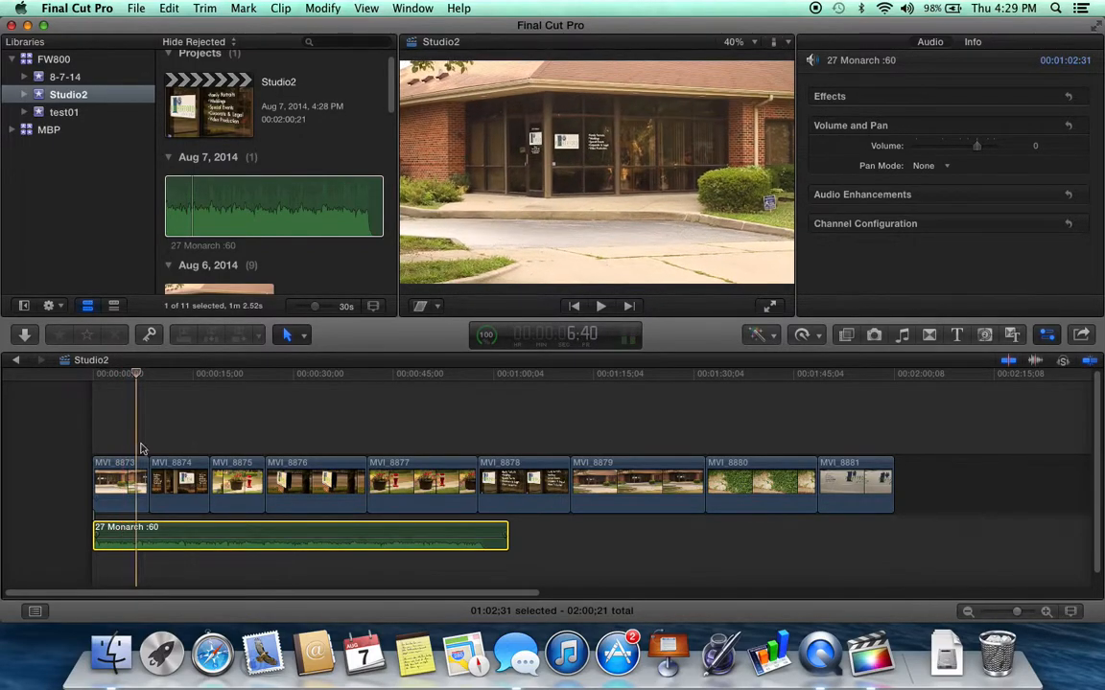
pyautogui.moveTo(137, 375); pyautogui.dragTo(60, 384)
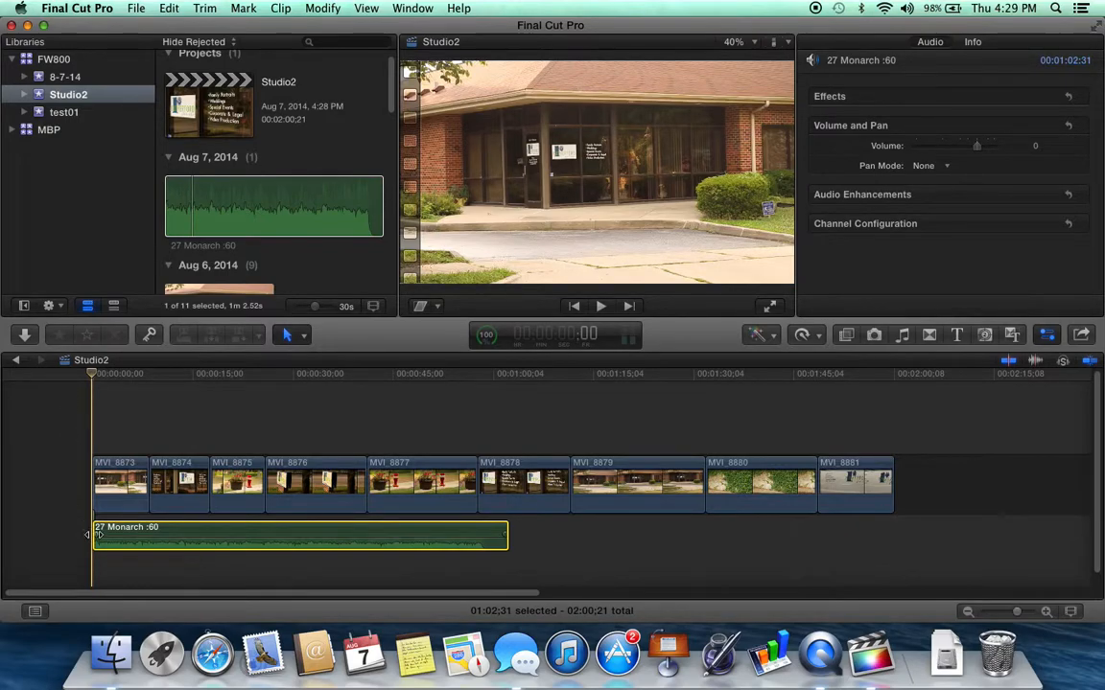
pyautogui.press('space')
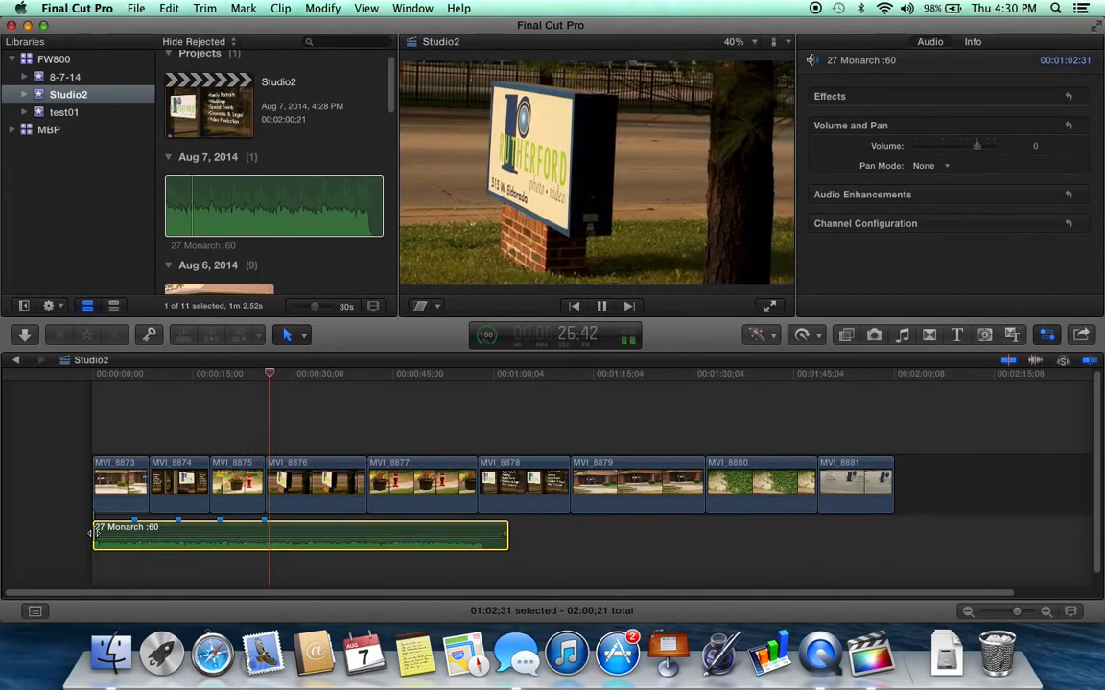
pyautogui.press('space')
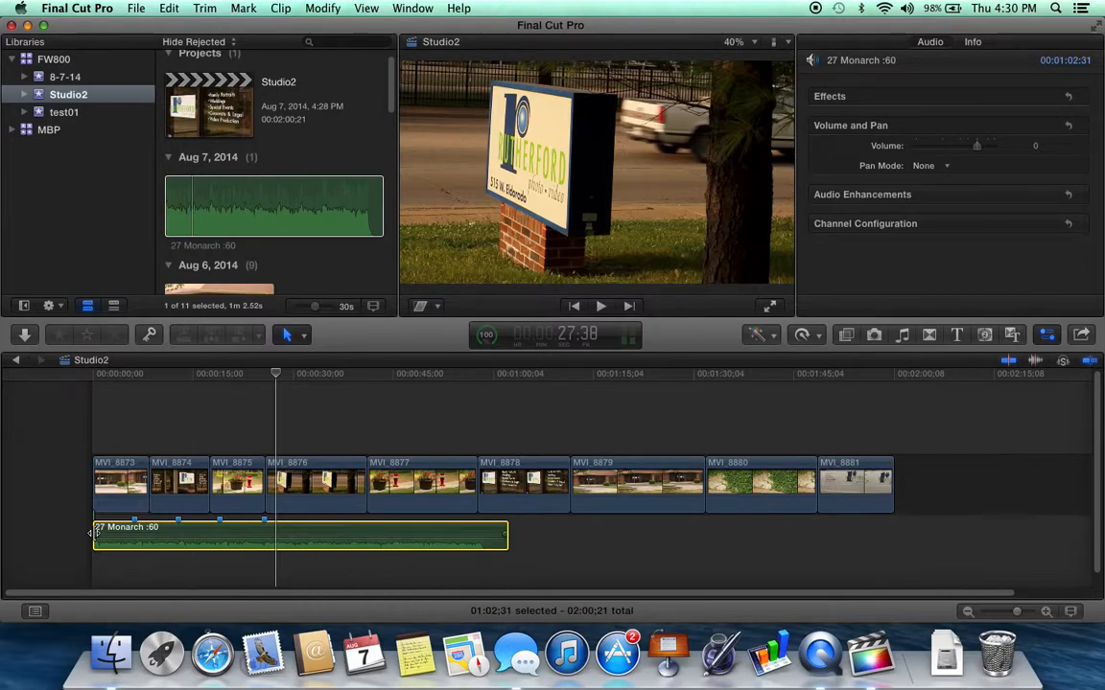
# Step: Trim MVI_8873 through MVI_8876 so their cuts align with the four music markers, and shorten MVI_8877 to 6:26
pyautogui.moveTo(144, 494); pyautogui.dragTo(263, 491)
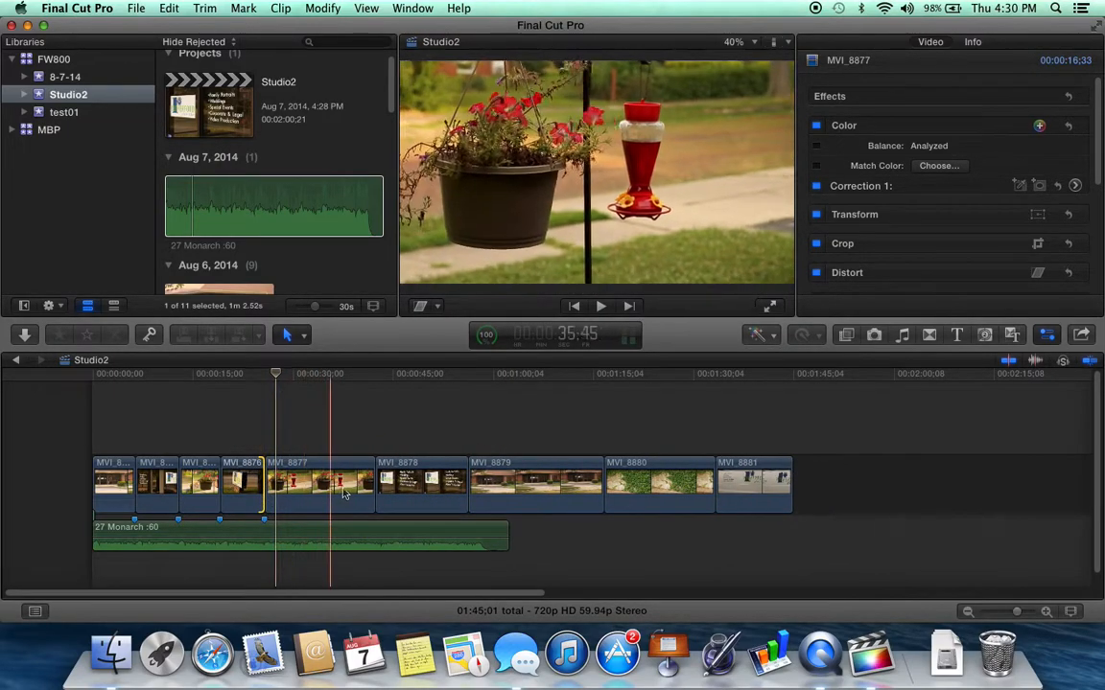
pyautogui.moveTo(375, 484); pyautogui.dragTo(303, 486)
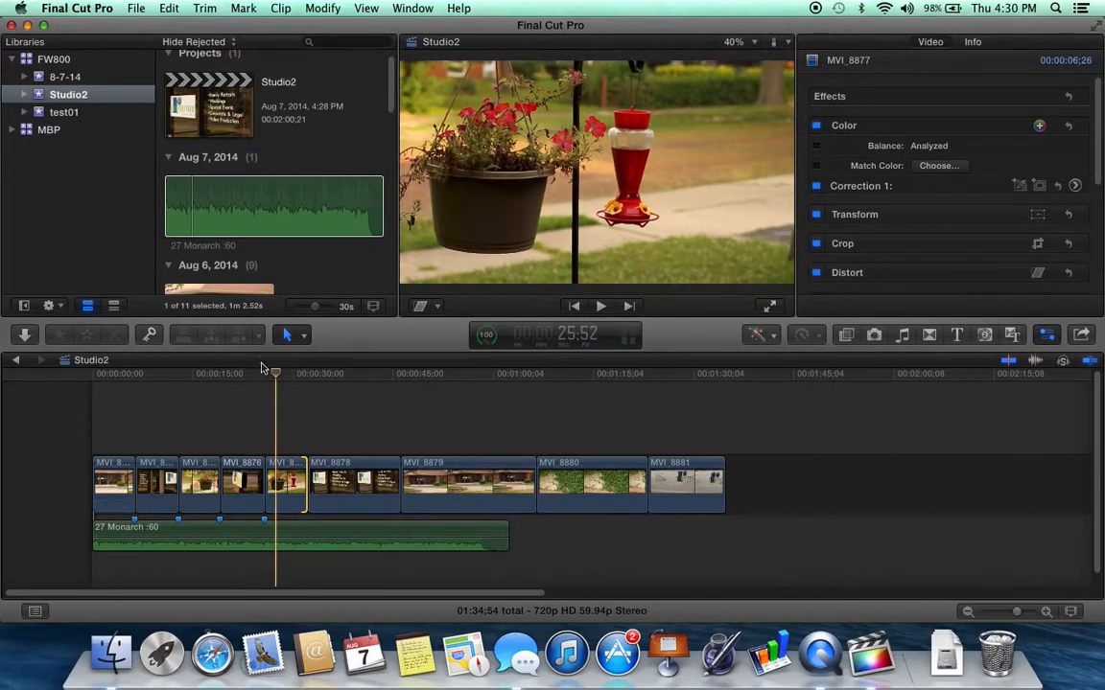
pyautogui.moveTo(160, 371); pyautogui.dragTo(30, 365)
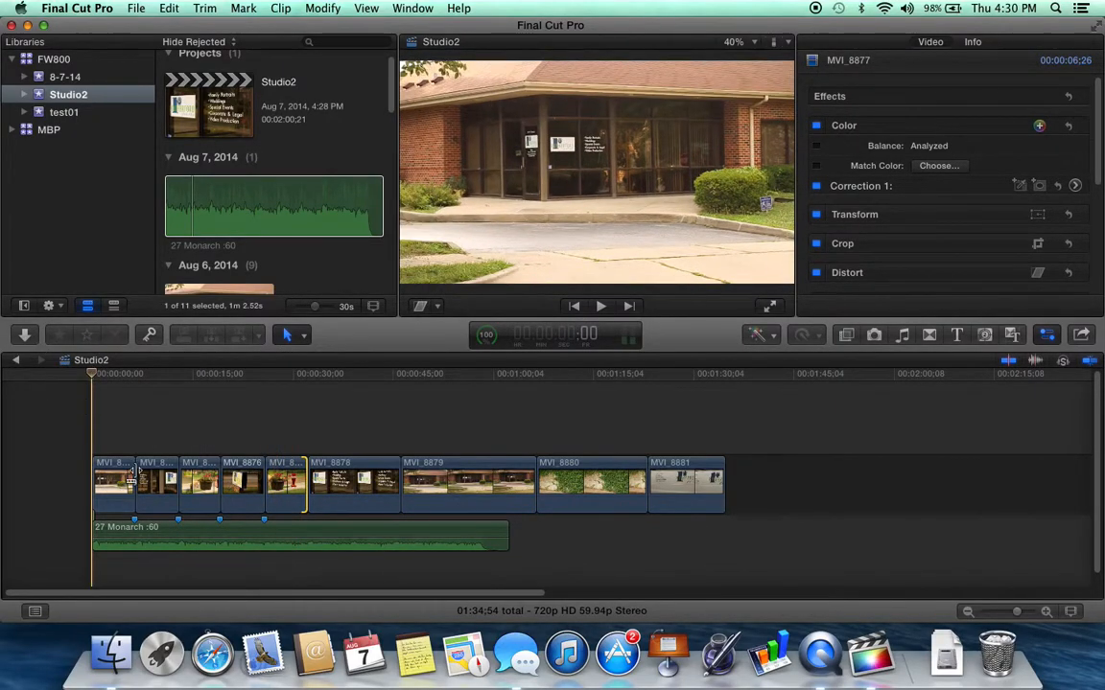
# Step: Add default transitions at the MVI_8873/MVI_8874 and MVI_8874/MVI_8875 cuts, and try to add one between MVI_8875 and MVI_8876
pyautogui.click(135, 484)
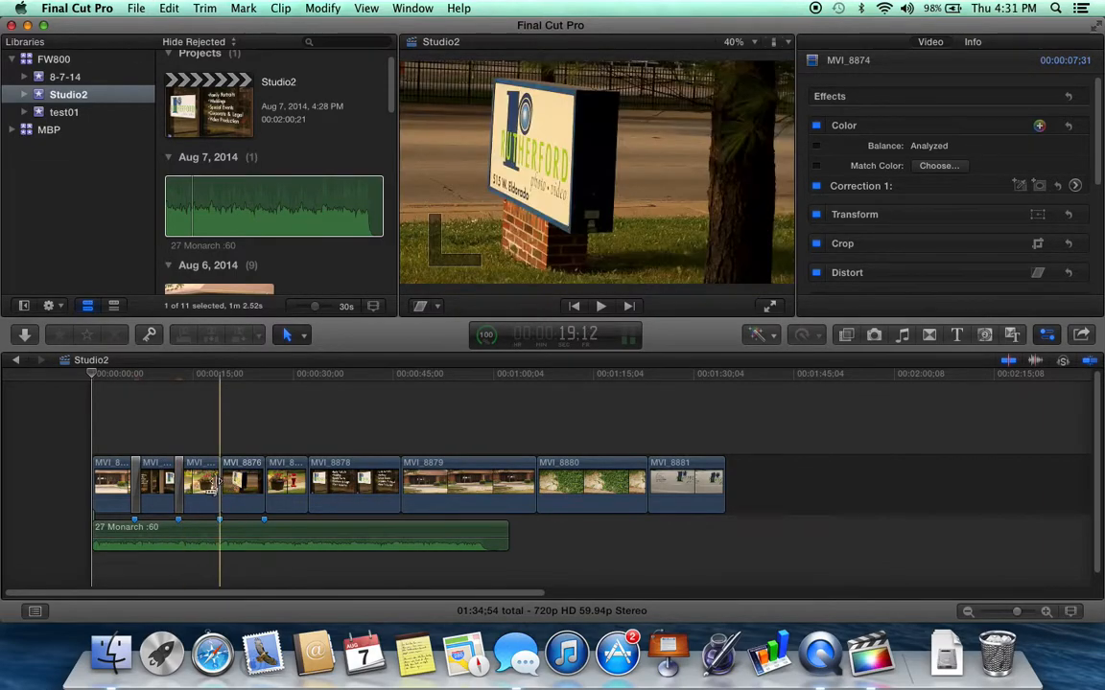
pyautogui.press('super+t')
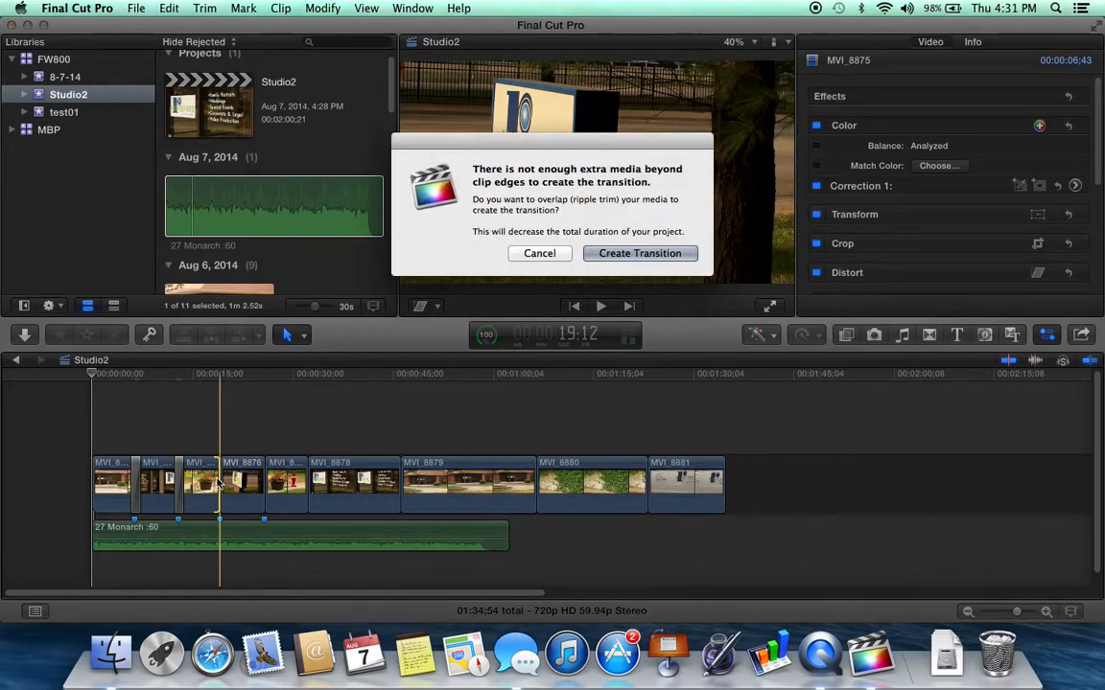
pyautogui.click(542, 253)
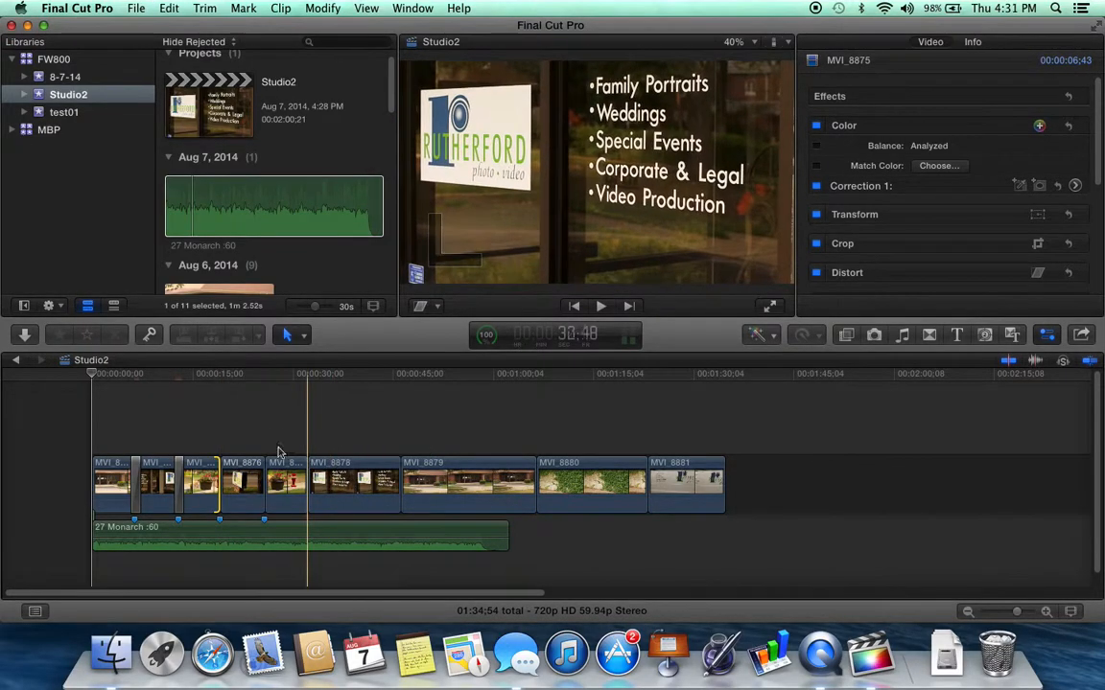
# Step: Play the timeline from near its beginning to review the transitions between the opening clips
pyautogui.click(226, 381)
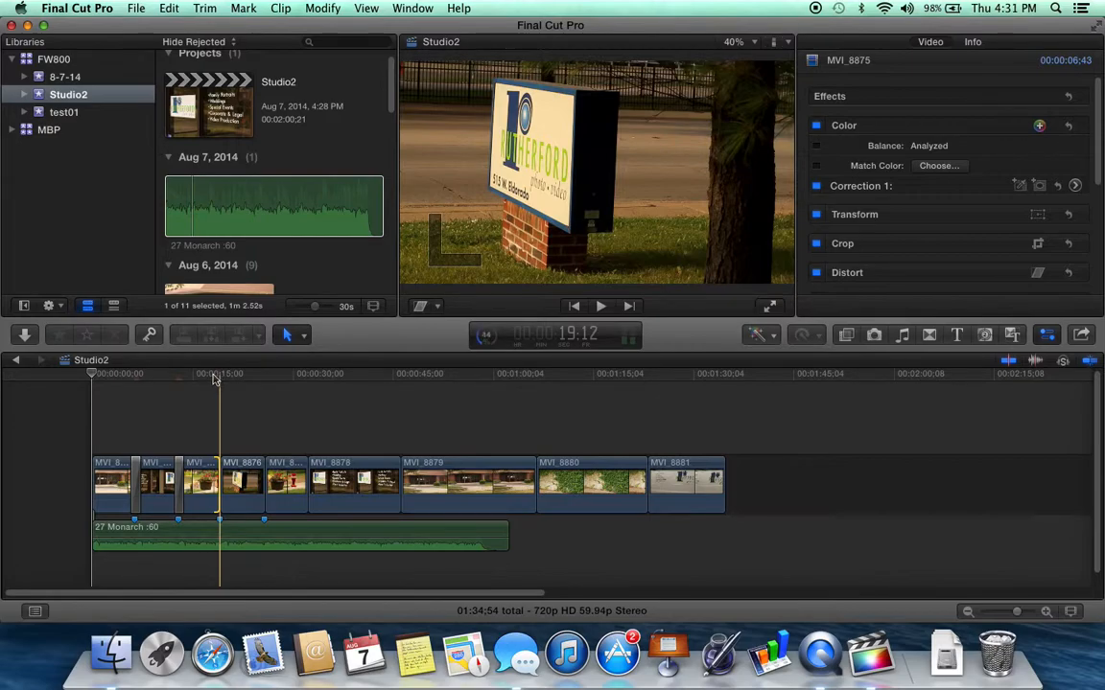
pyautogui.moveTo(215, 380); pyautogui.dragTo(102, 382)
pyautogui.press('space')
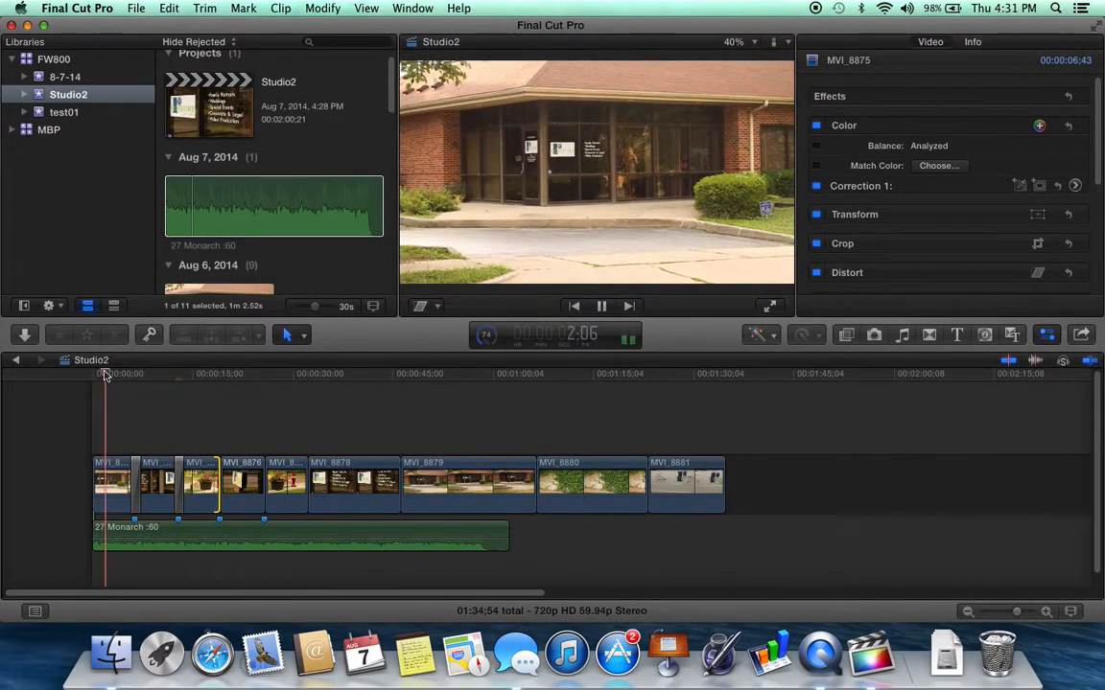